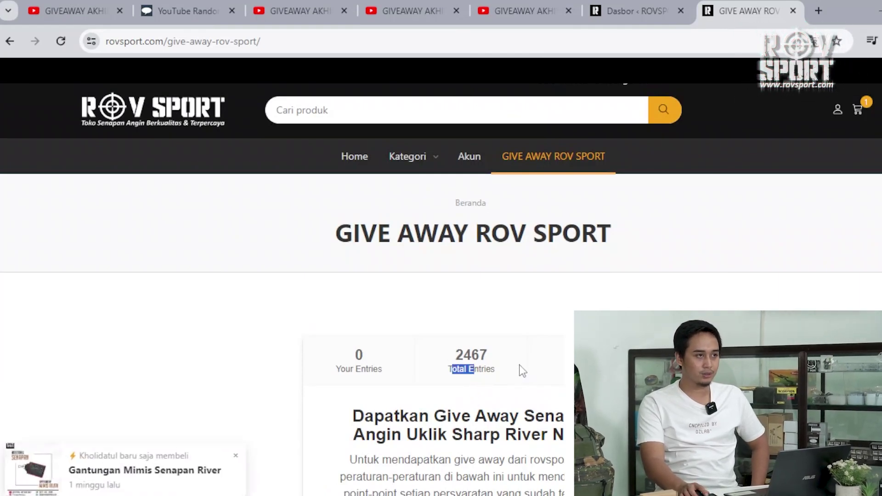
Review the public giveaway page, including the prize description and the list of ways to enter
scroll(484, 400, "down", 1)
scroll(483, 400, "down", 5)
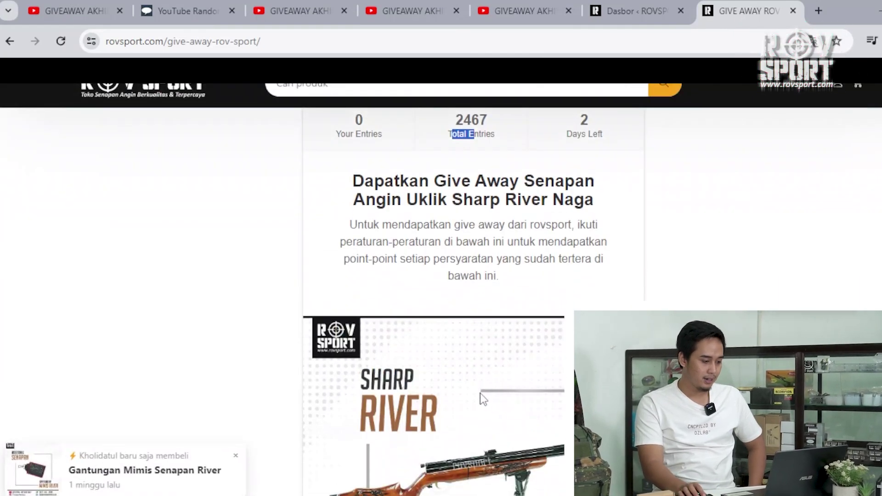
scroll(483, 399, "down", 3)
scroll(483, 399, "down", 10)
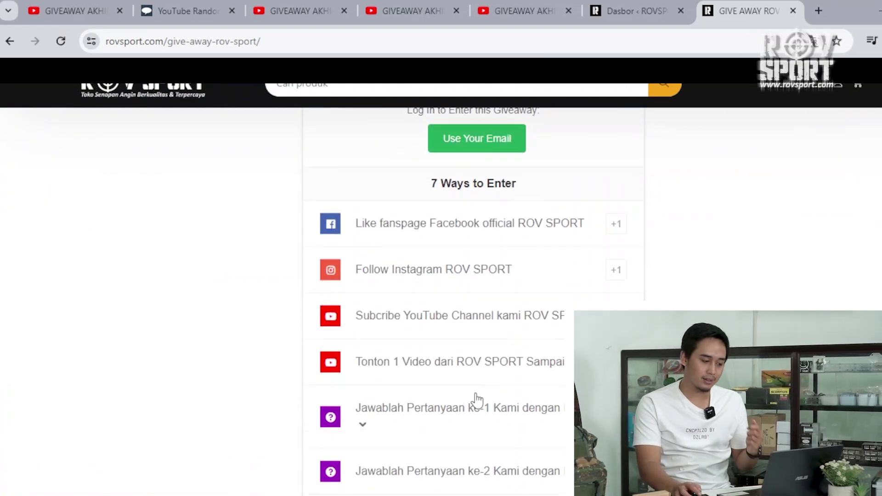
scroll(465, 354, "up", 5)
scroll(465, 355, "up", 10)
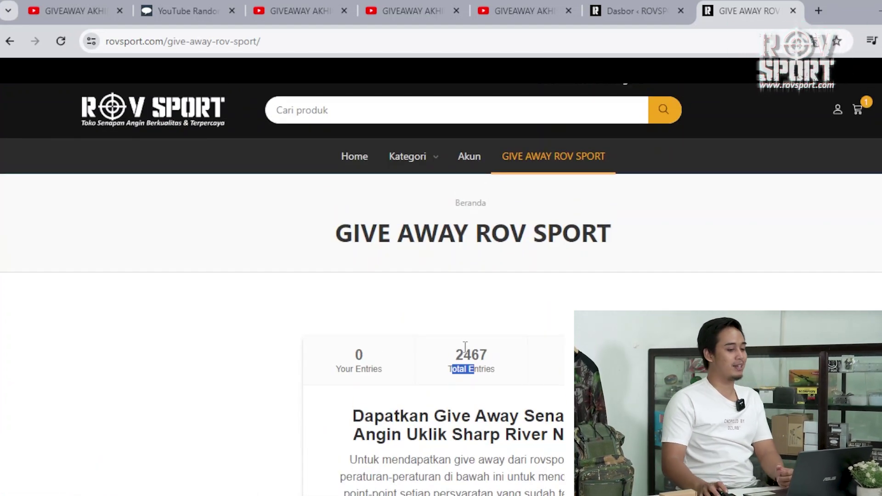
Switch to the WordPress admin dashboard and open the RafflePress giveaways list
left_click(602, 6)
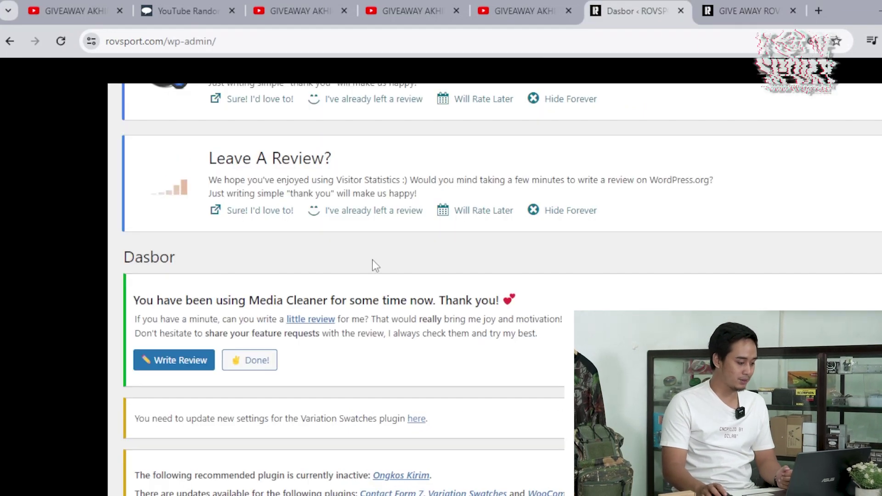
scroll(495, 289, "up", 1)
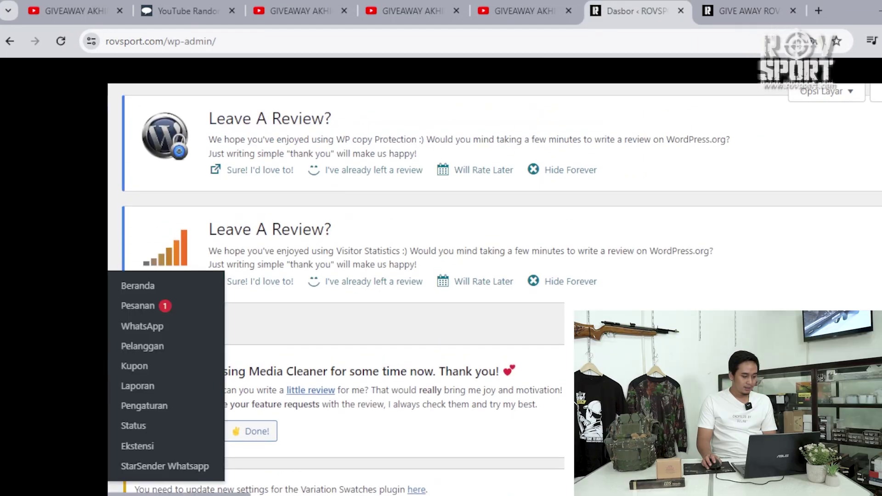
scroll(495, 289, "down", 5)
scroll(188, 289, "down", 3)
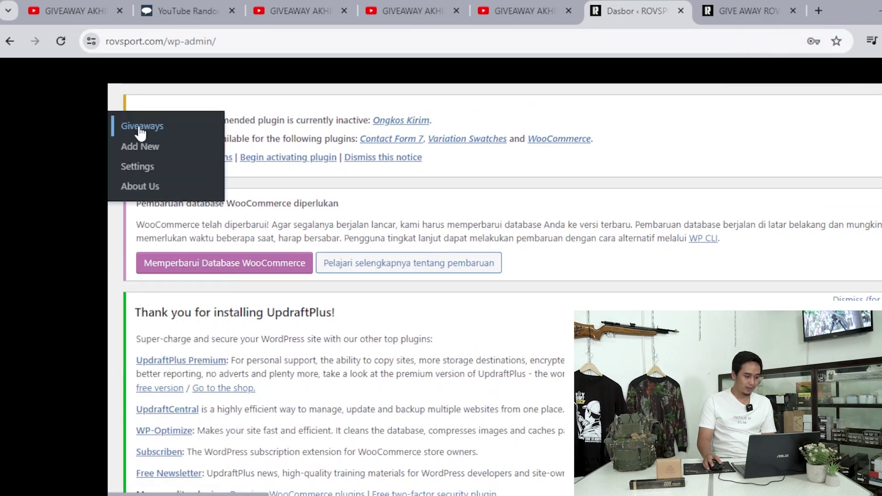
left_click(139, 131)
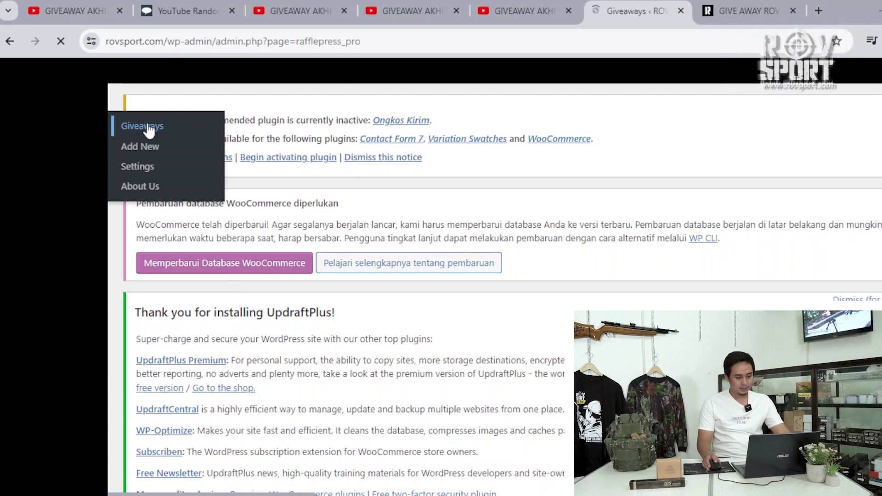
scroll(189, 310, "down", 3)
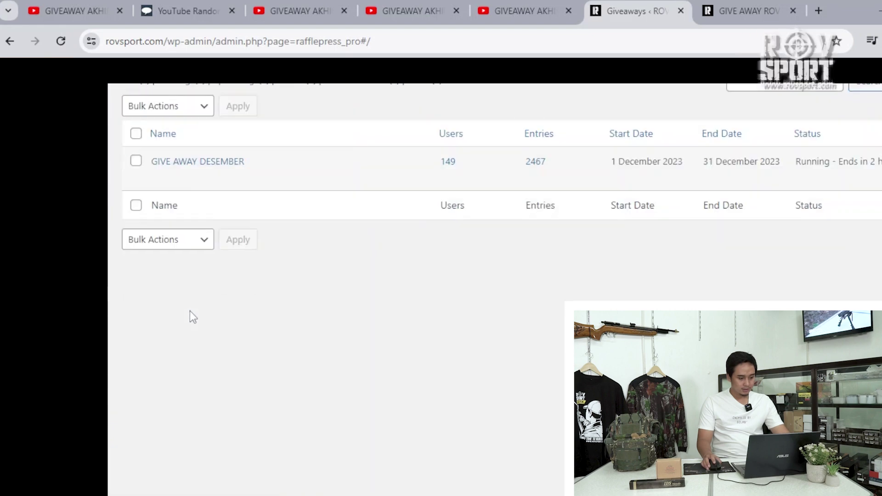
Edit the GIVE AWAY DESEMBER giveaway and set its end date to 28 December 2023
mouse_move(216, 166)
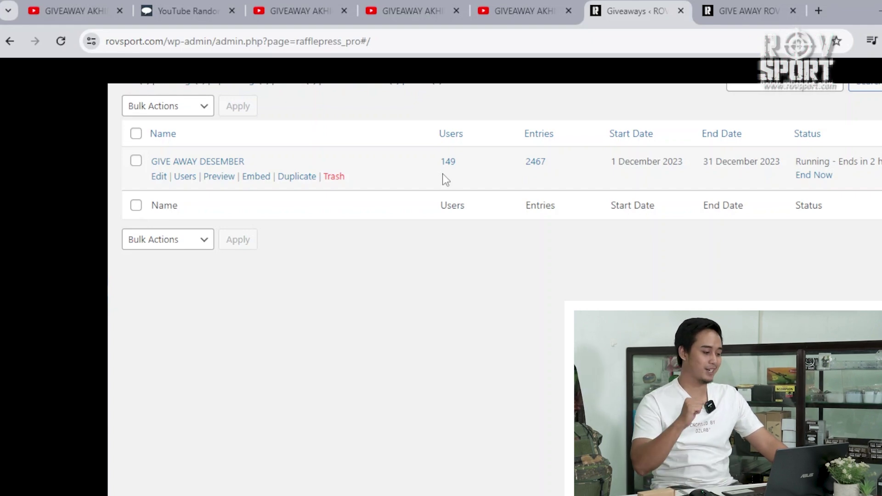
left_click(159, 183)
scroll(337, 217, "up", 3)
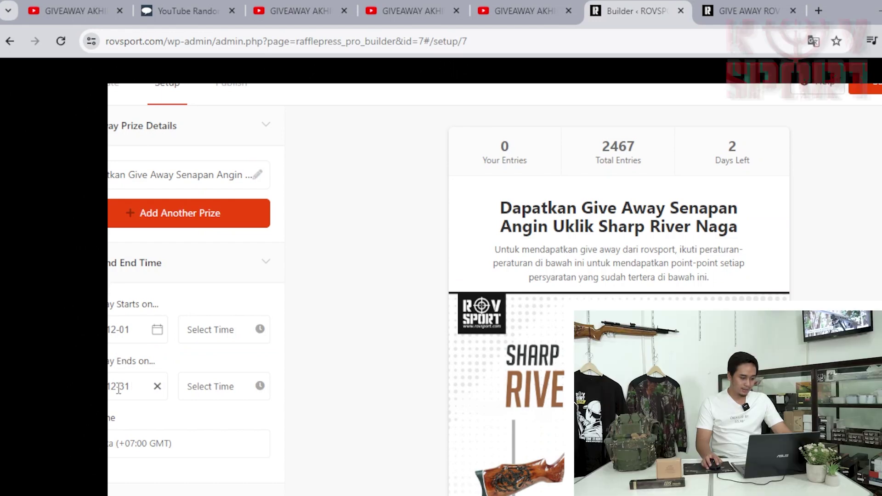
left_click(118, 389)
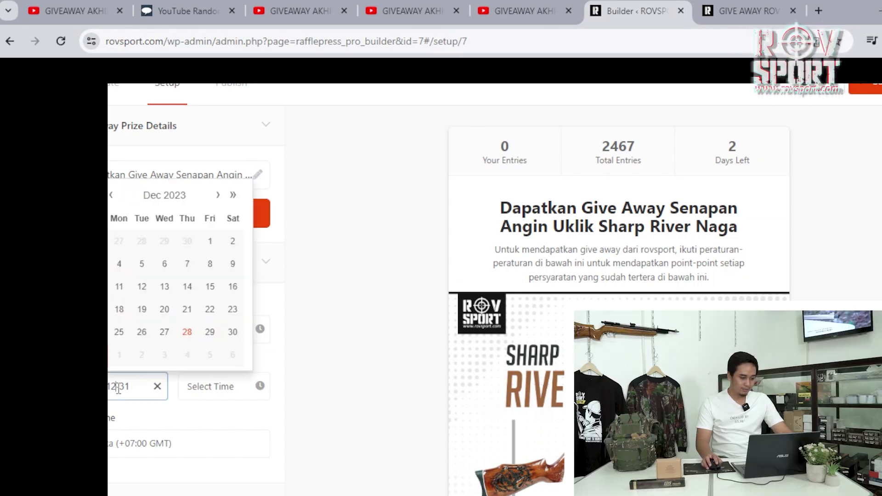
left_click(187, 336)
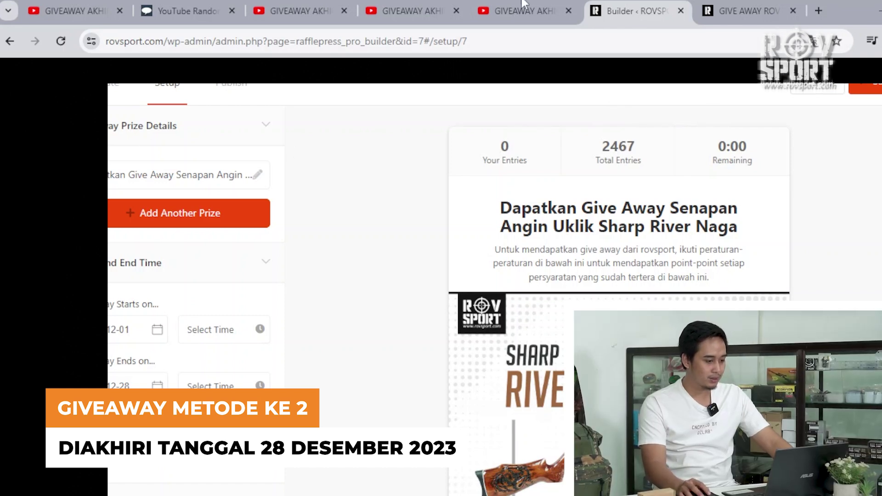
Return to the giveaways overview and open the user entries of GIVE AWAY DESEMBER
left_click(9, 42)
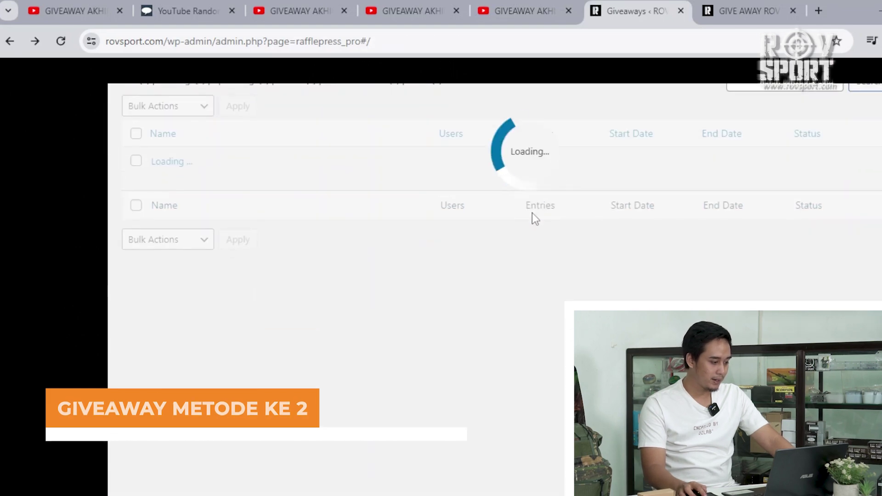
mouse_move(161, 327)
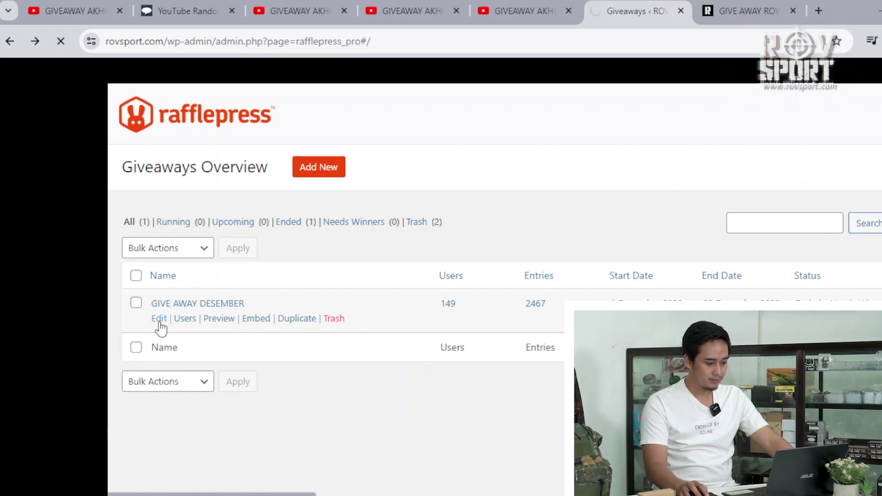
left_click(159, 322)
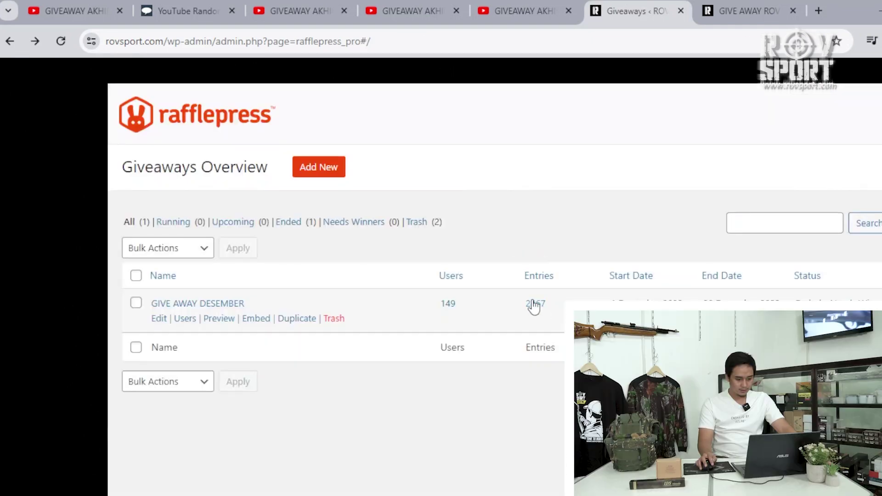
left_click(534, 305)
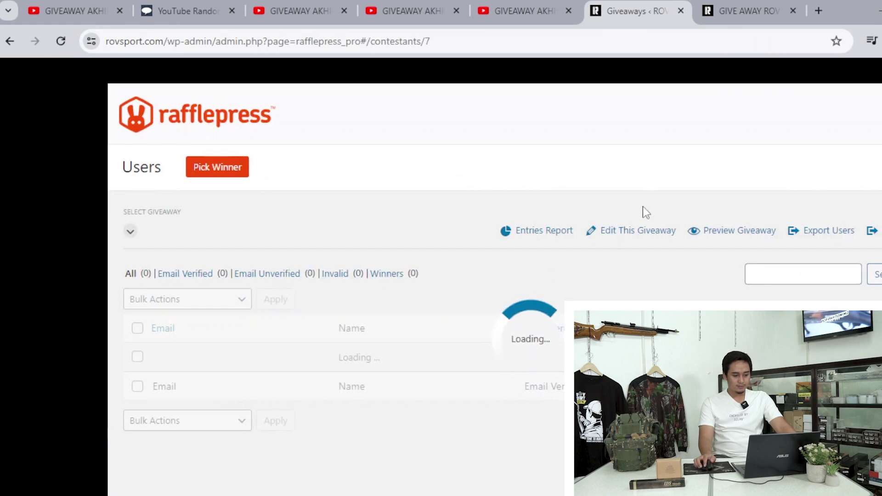
Look through the first page of giveaway participants, checking their entry points and registration dates
scroll(660, 227, "down", 5)
scroll(648, 244, "up", 3)
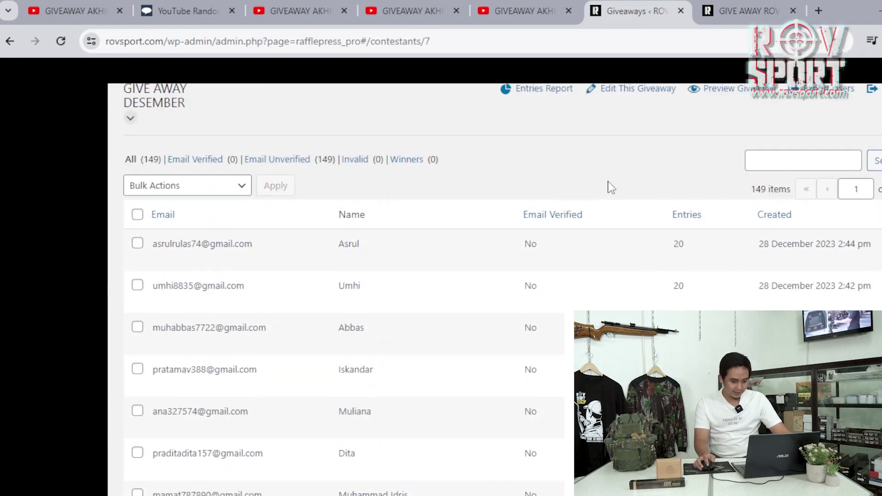
scroll(598, 170, "down", 3)
scroll(580, 158, "down", 3)
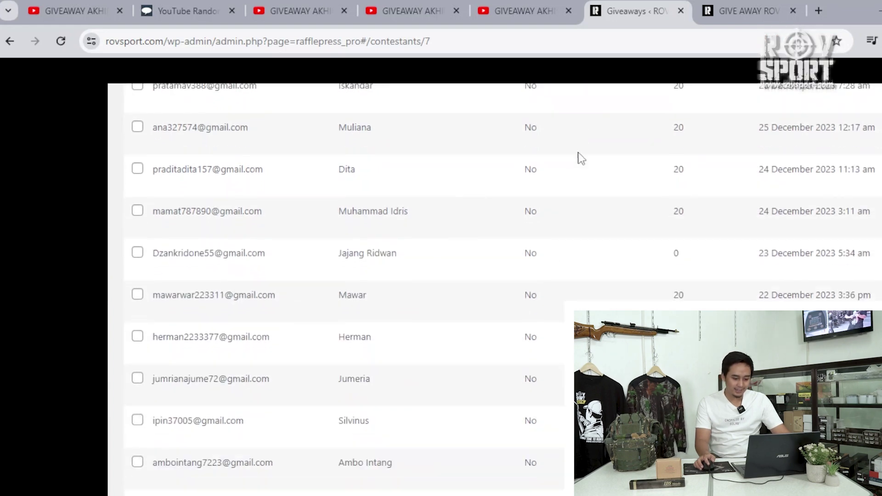
scroll(605, 225, "down", 5)
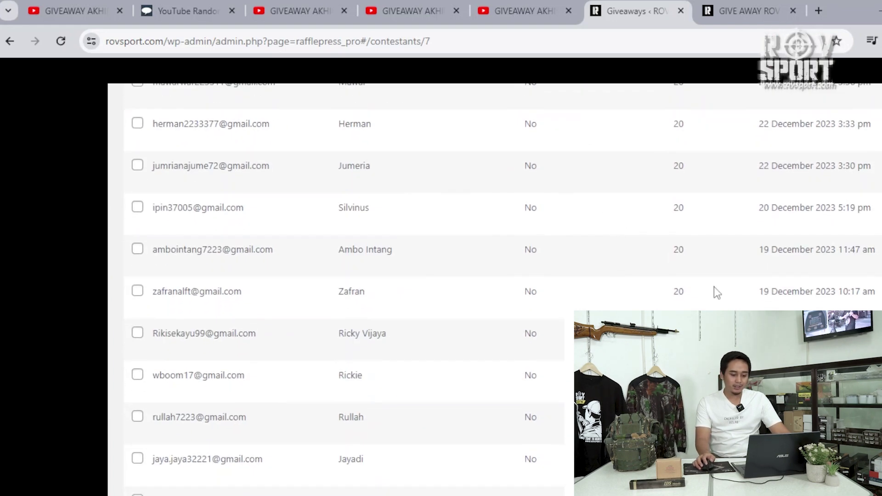
scroll(714, 286, "down", 4)
scroll(502, 289, "up", 15)
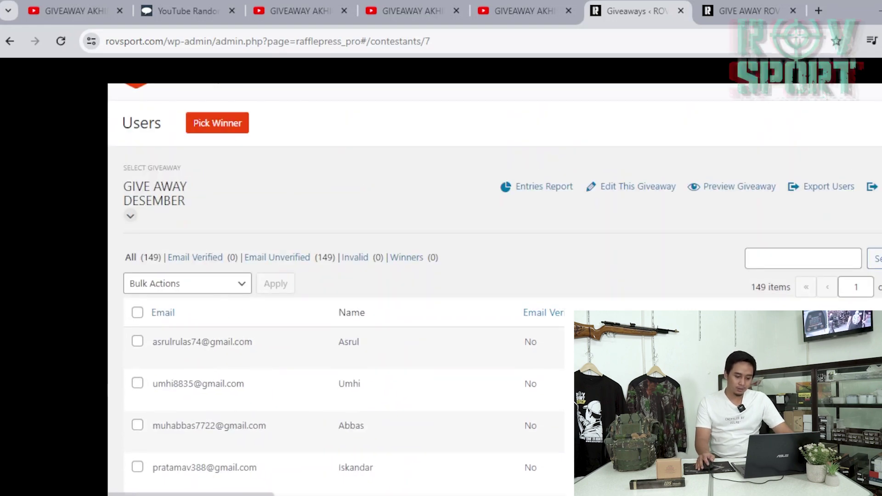
scroll(495, 290, "down", 3)
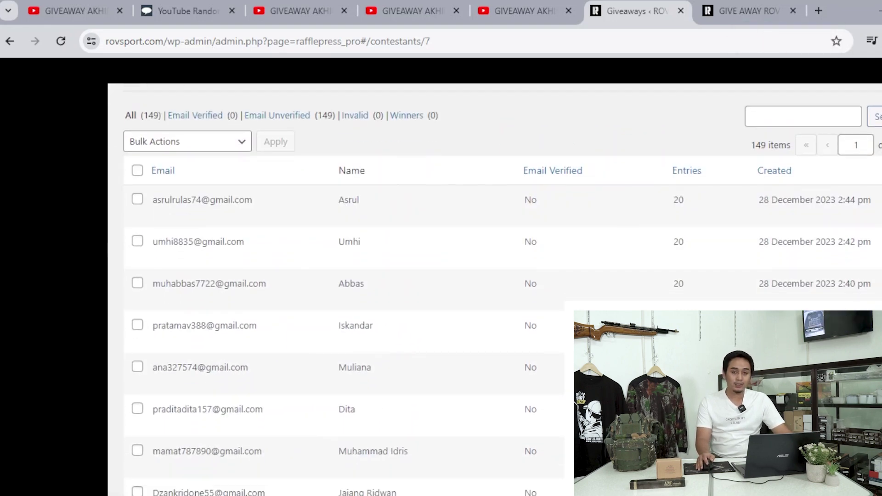
scroll(494, 289, "down", 3)
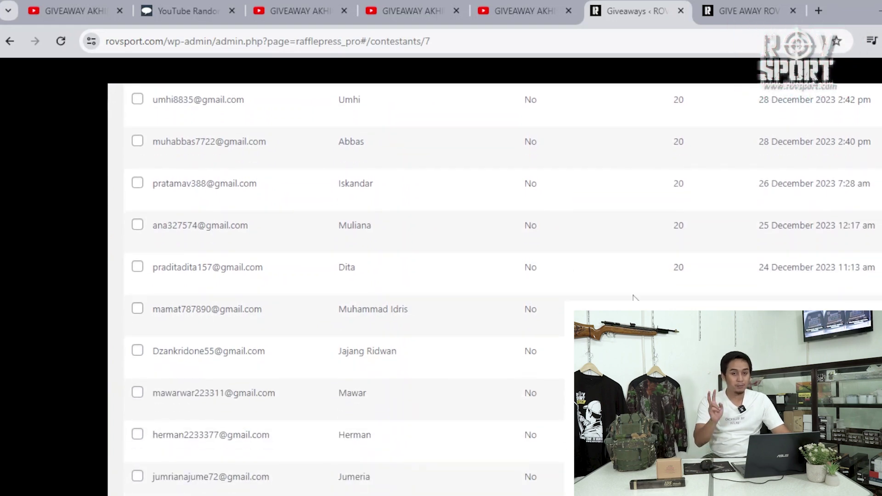
scroll(634, 297, "up", 6)
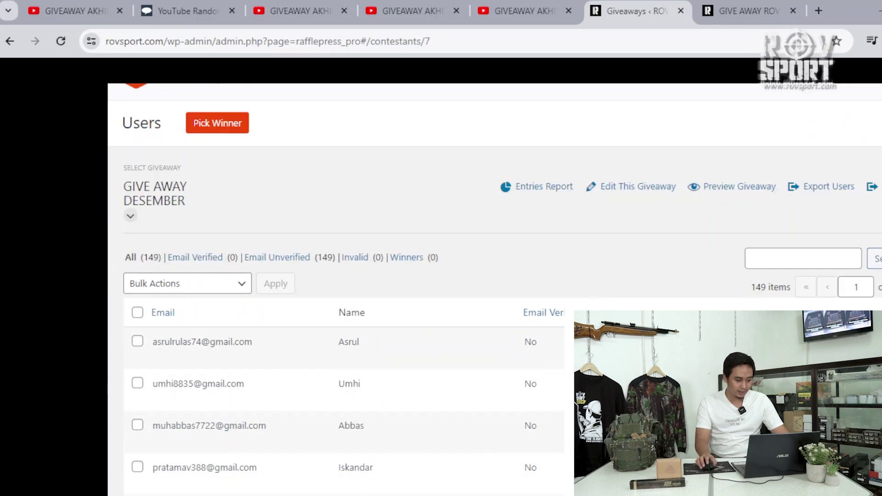
Highlight the first participant's name and entry points in the users list
scroll(495, 290, "down", 2)
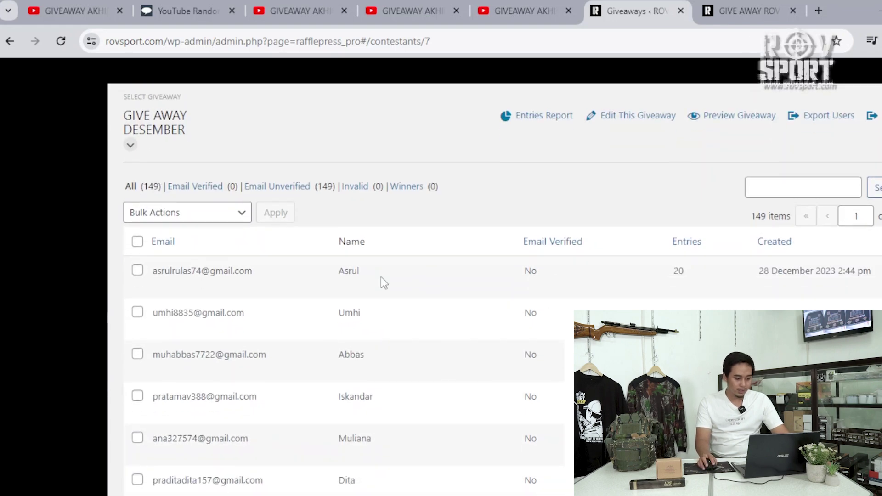
double_click(346, 271)
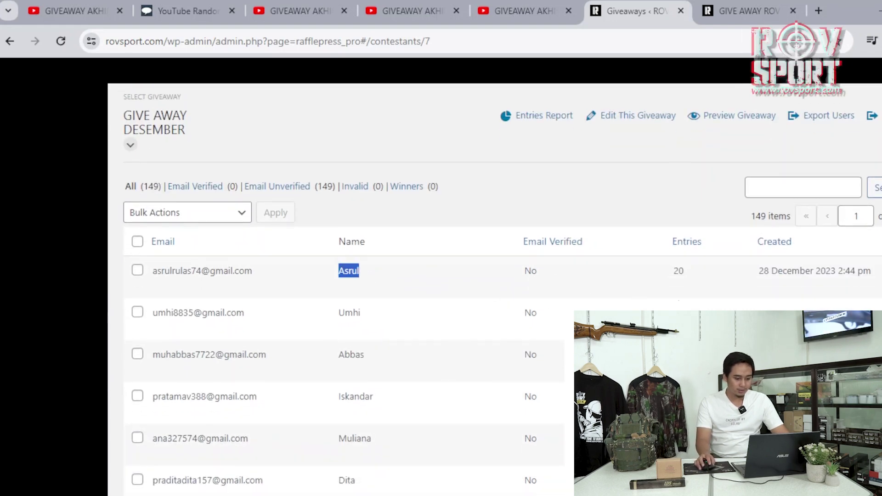
left_click_drag(693, 269, 672, 271)
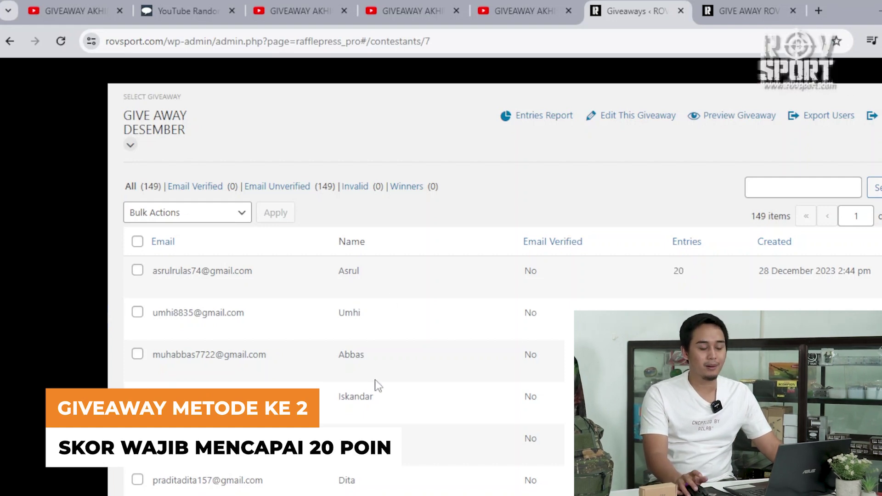
Look through the first two pages of participants, checking who has reached the required 20 entries and who has fewer
scroll(340, 284, "down", 3)
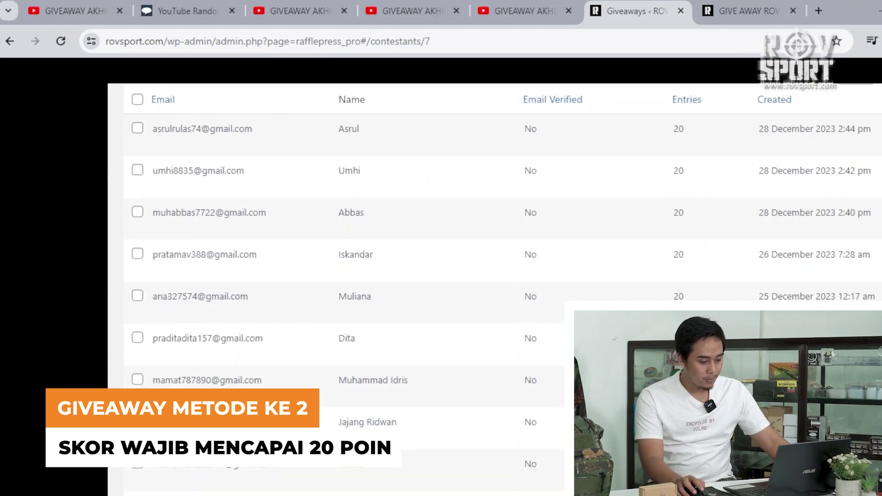
scroll(459, 275, "down", 6)
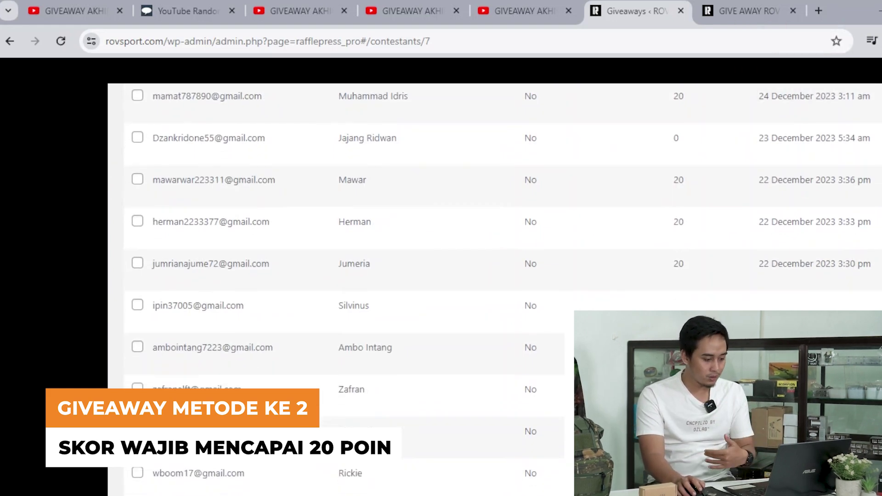
scroll(340, 275, "down", 6)
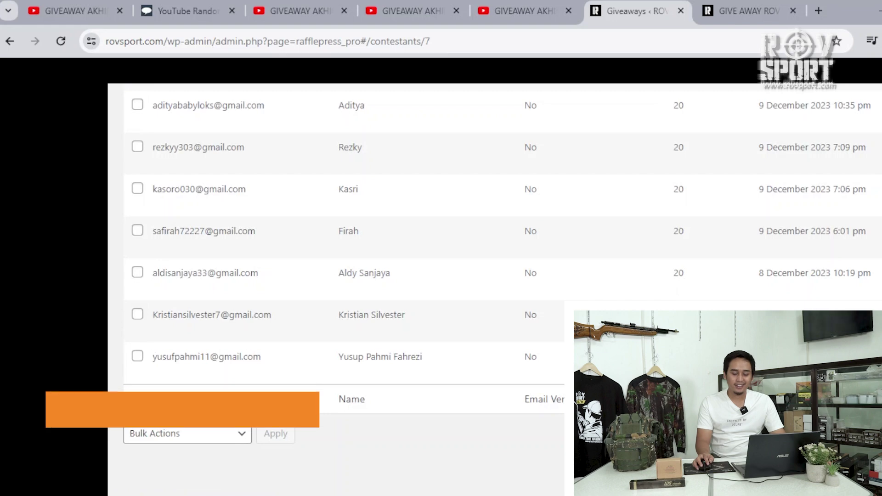
scroll(503, 289, "up", 3)
scroll(503, 290, "down", 3)
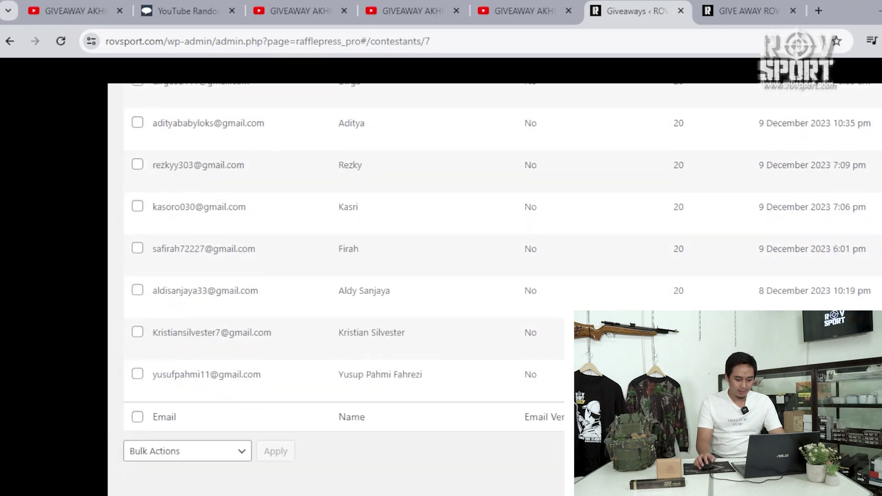
scroll(686, 299, "up", 8)
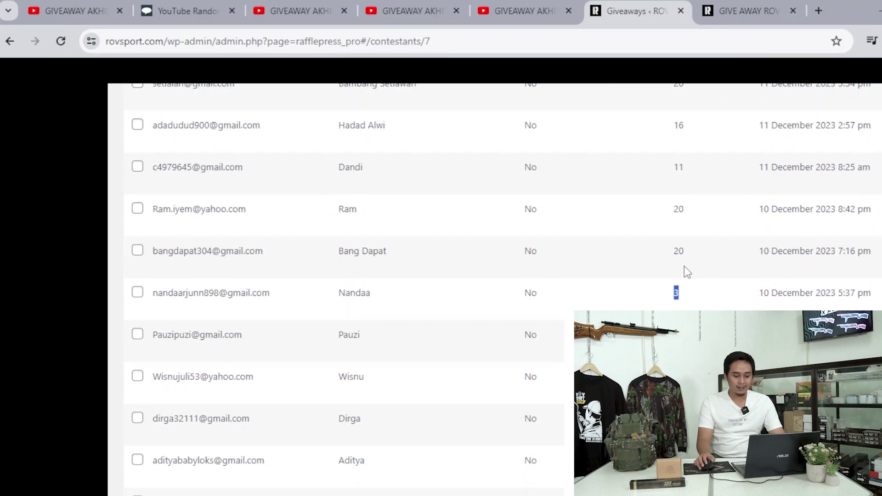
scroll(685, 266, "up", 3)
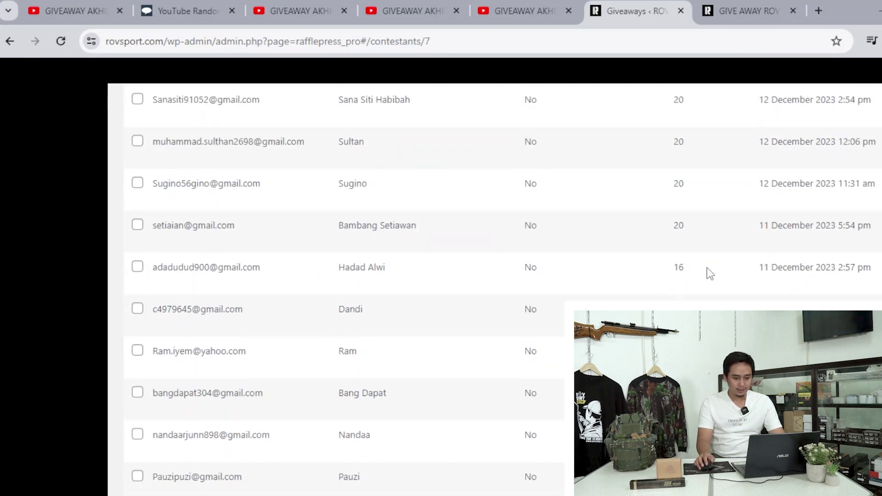
scroll(707, 274, "up", 3)
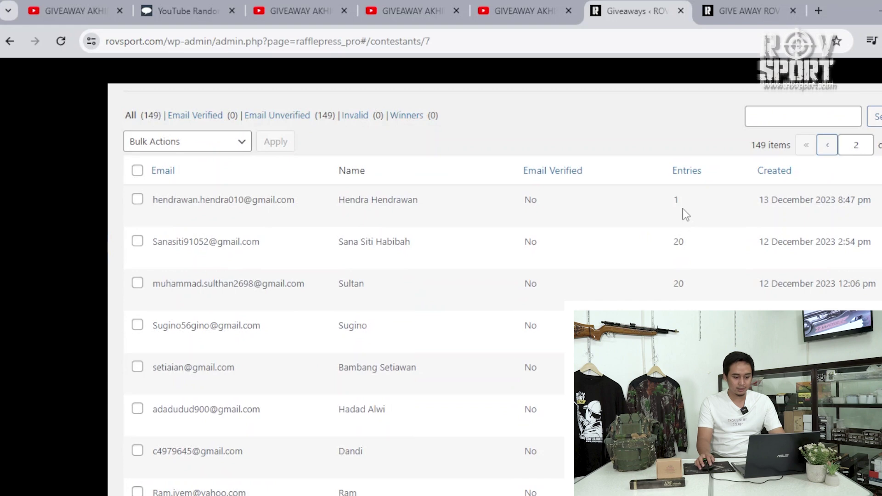
scroll(652, 235, "down", 10)
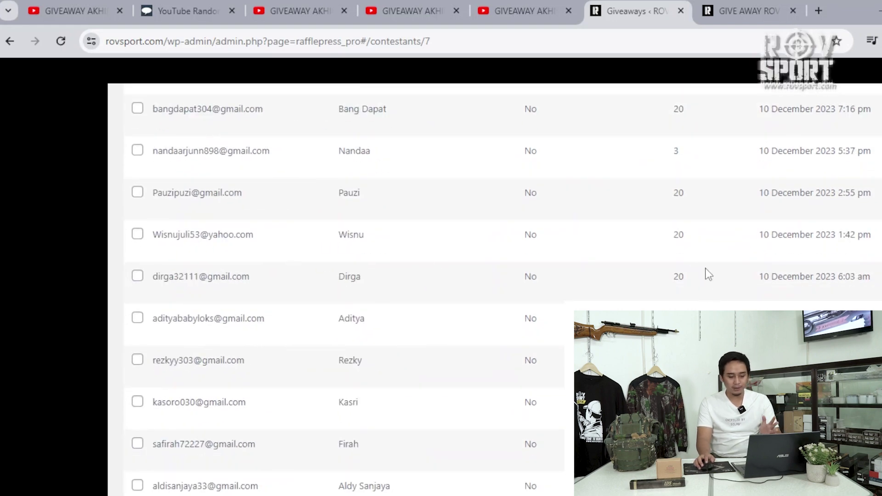
scroll(706, 269, "down", 5)
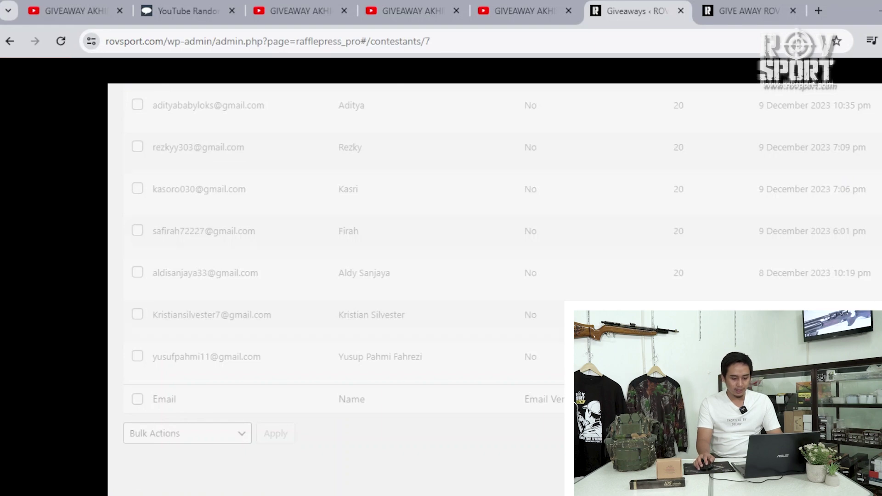
On page 8 of the users list, select the participants who have 20 entries
scroll(344, 276, "up", 8)
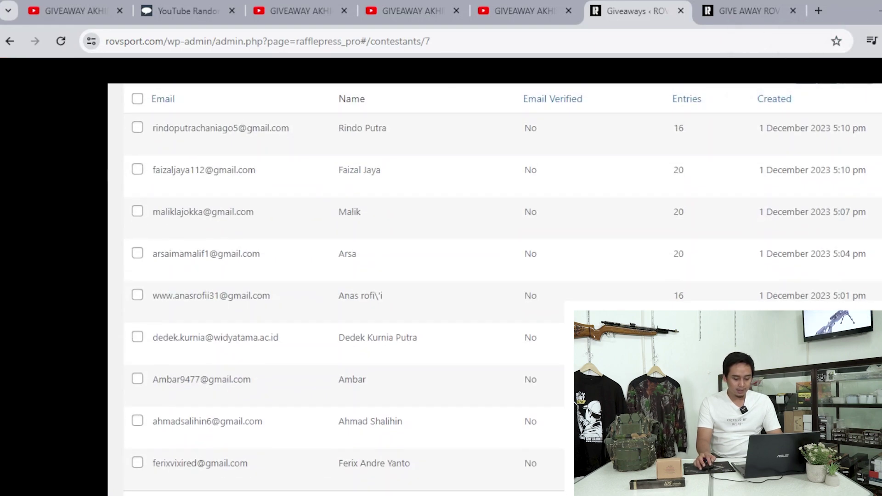
scroll(344, 275, "down", 3)
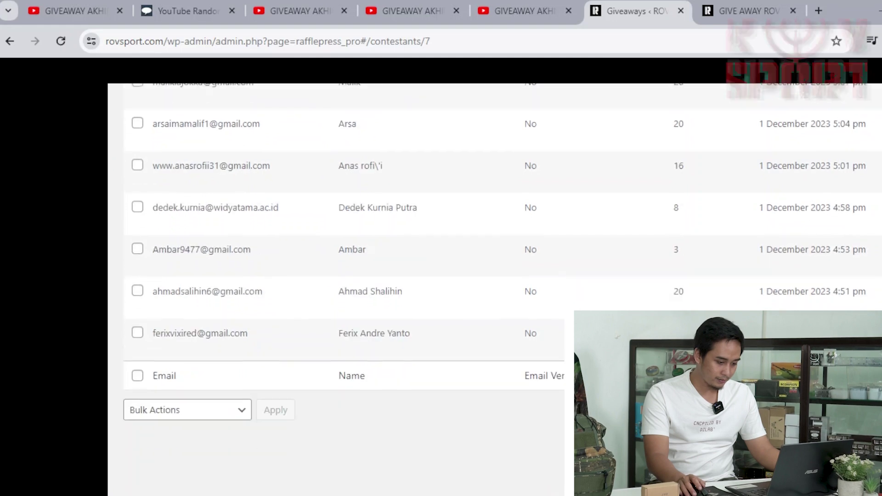
scroll(345, 275, "up", 7)
scroll(345, 276, "down", 5)
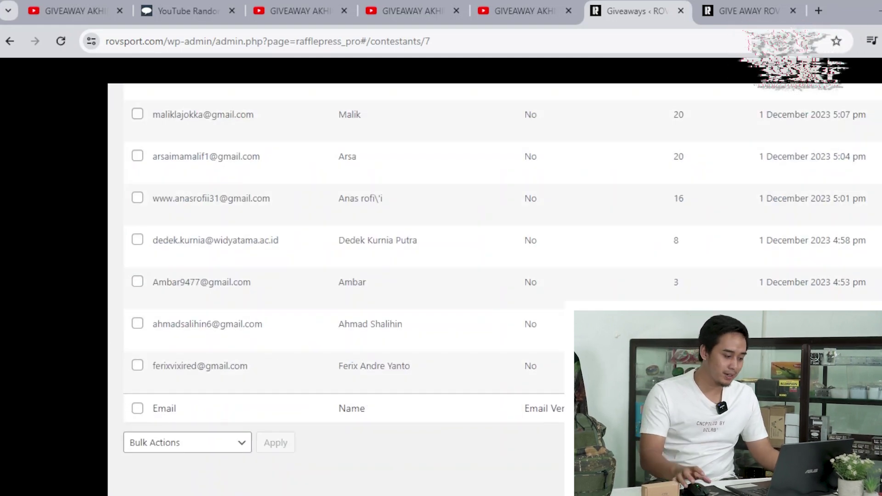
left_click(138, 367)
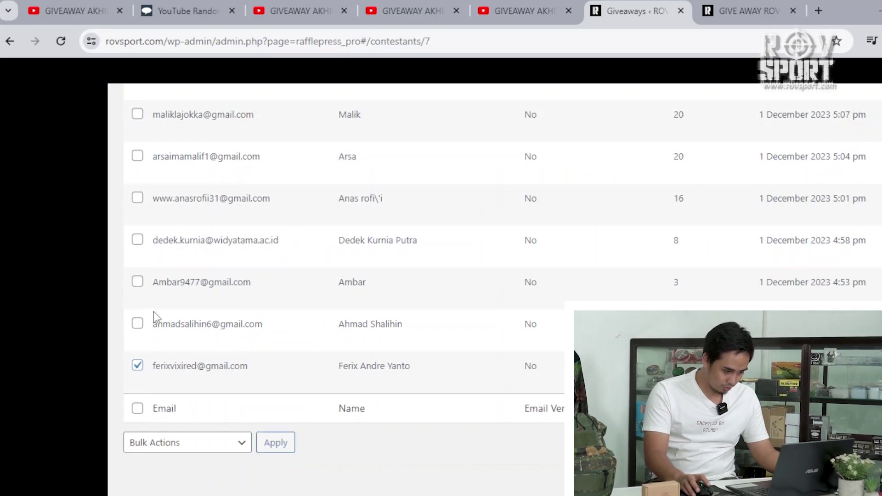
left_click(138, 323)
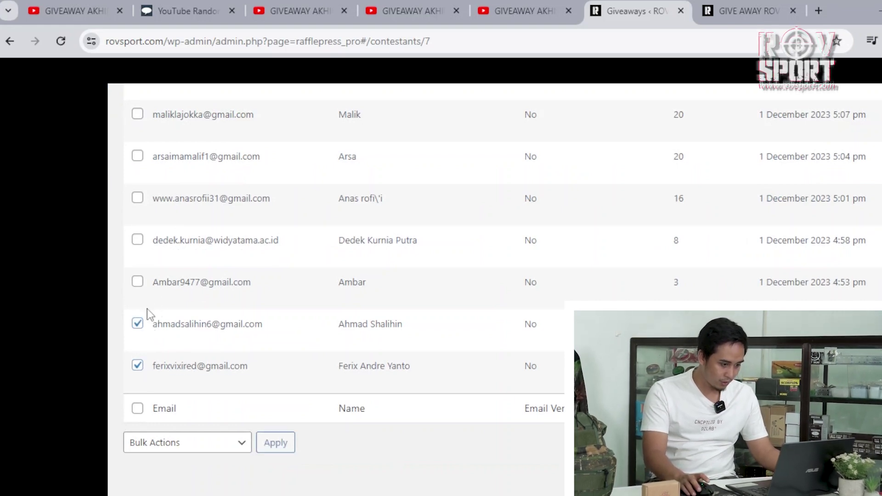
scroll(142, 232, "up", 1)
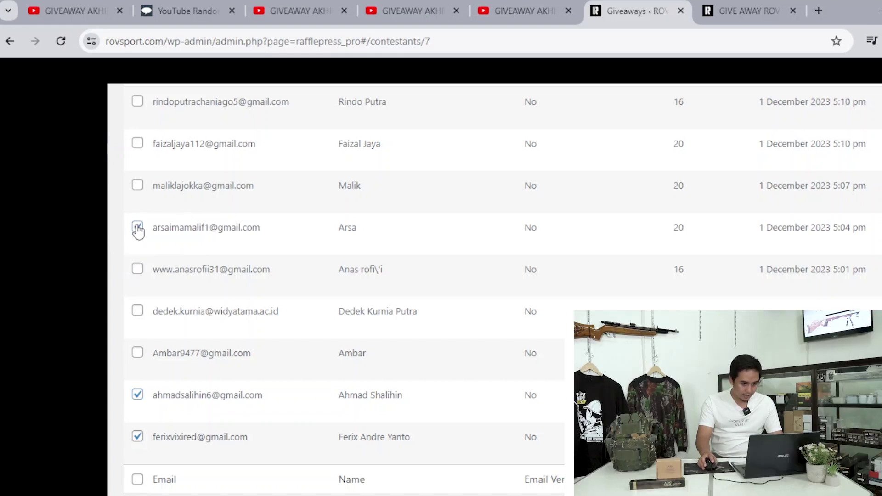
scroll(143, 228, "up", 1)
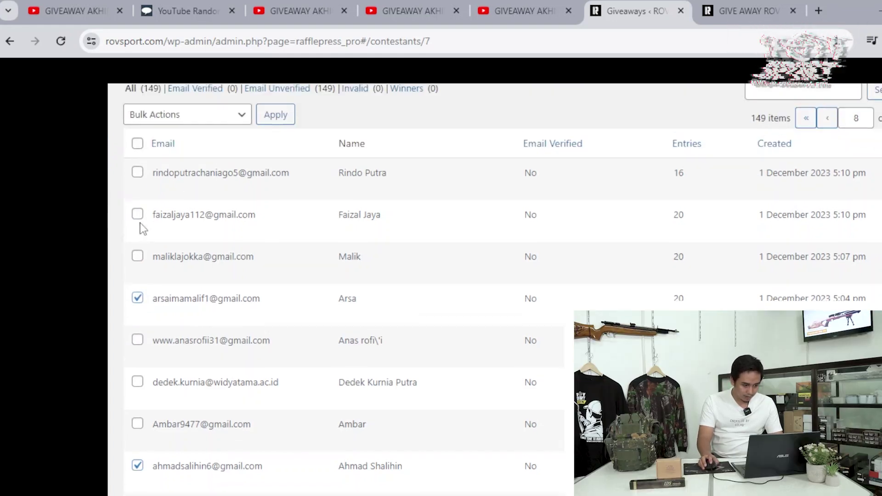
left_click(138, 256)
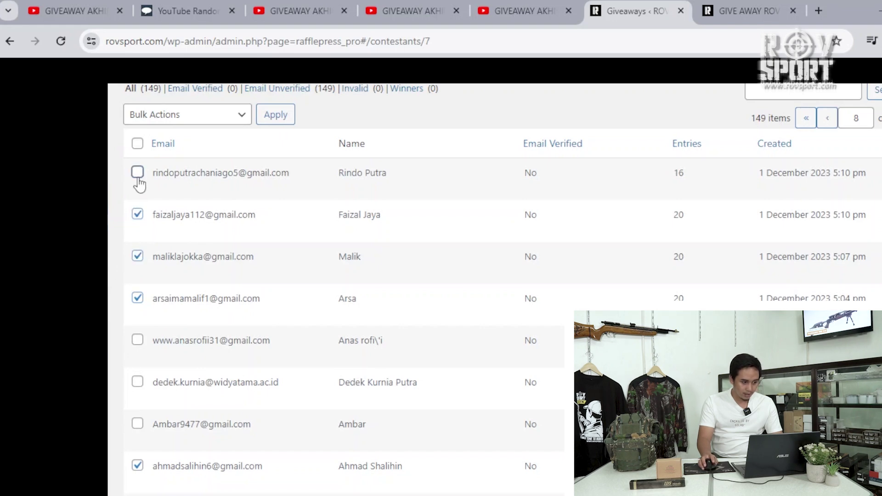
Keep only the participants with 20 entries selected and apply the Mark Email as Verified bulk action to them
left_click(188, 115)
key("Up")
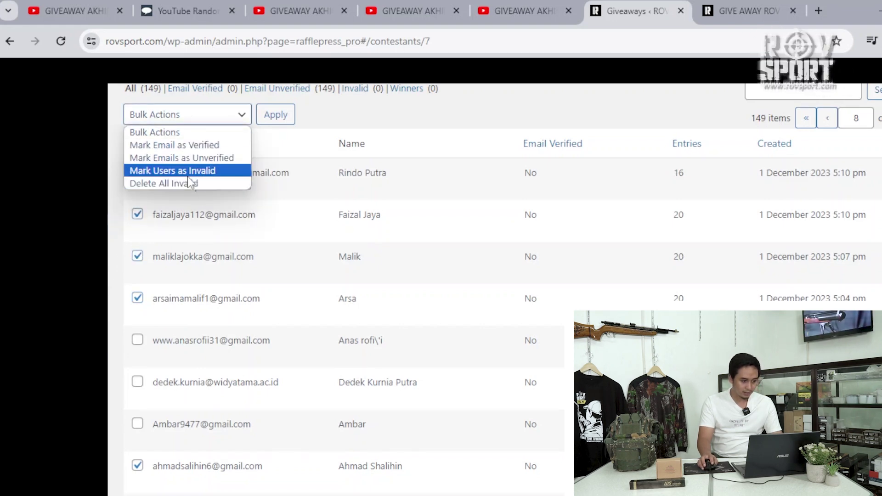
left_click(203, 146)
scroll(437, 230, "down", 1)
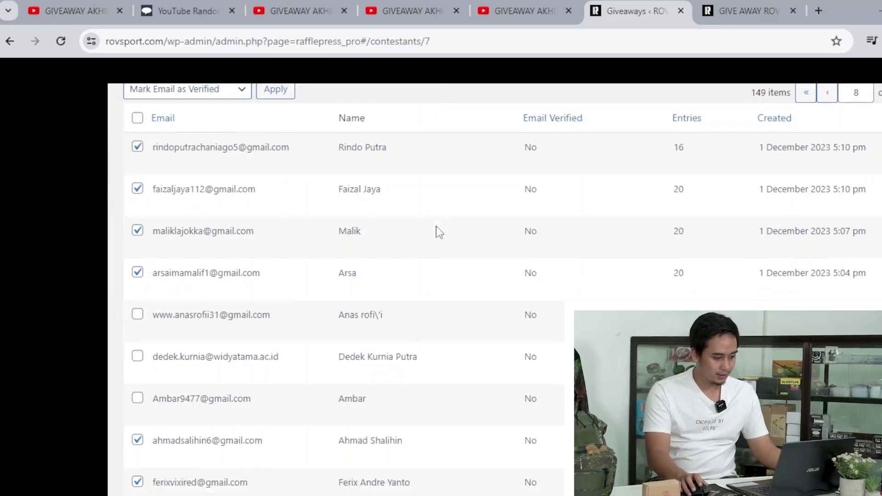
scroll(439, 232, "down", 4)
scroll(528, 285, "up", 5)
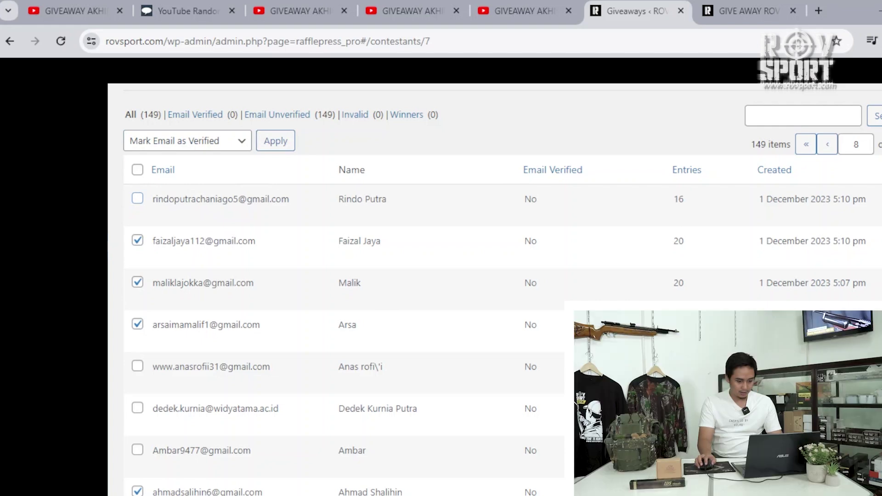
scroll(344, 285, "down", 1)
scroll(345, 285, "down", 1)
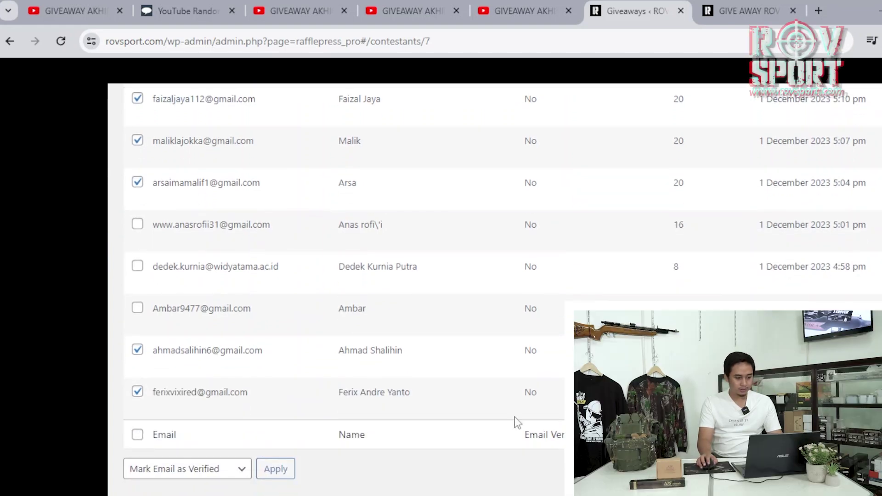
scroll(404, 394, "up", 4)
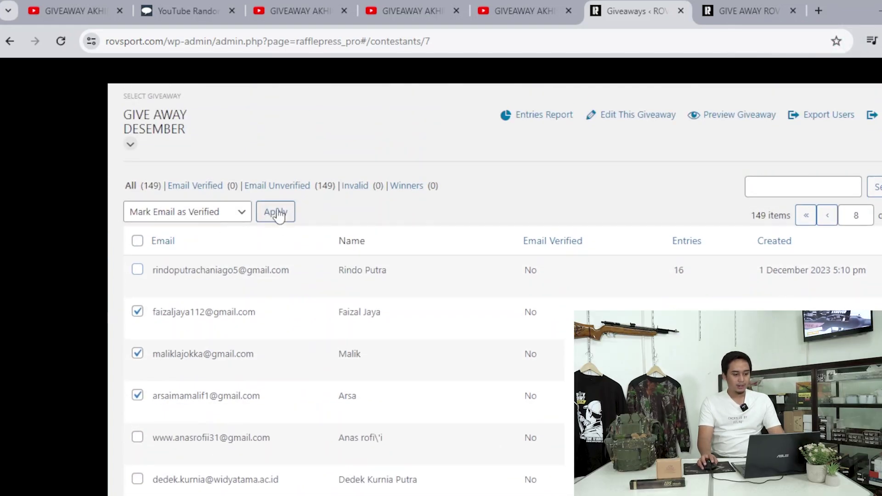
left_click(276, 212)
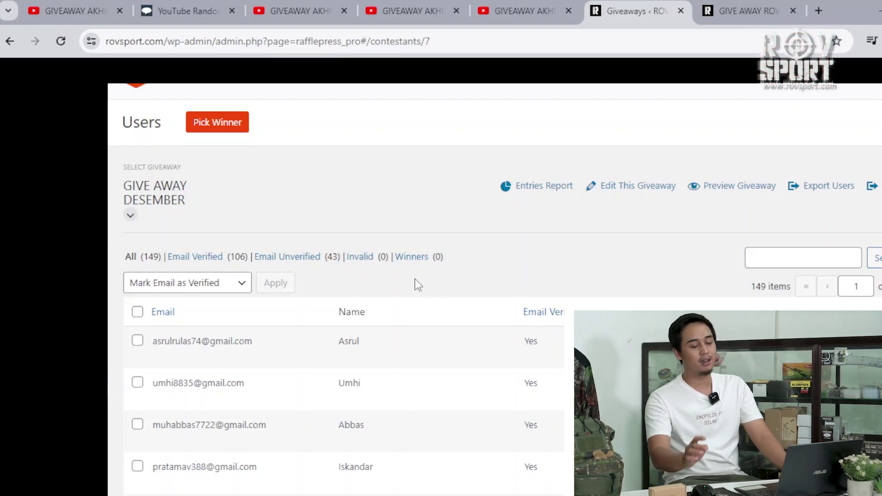
Filter the users list to Email Verified and check the entry points of the participants on its first page
scroll(296, 304, "up", 1)
left_click(195, 302)
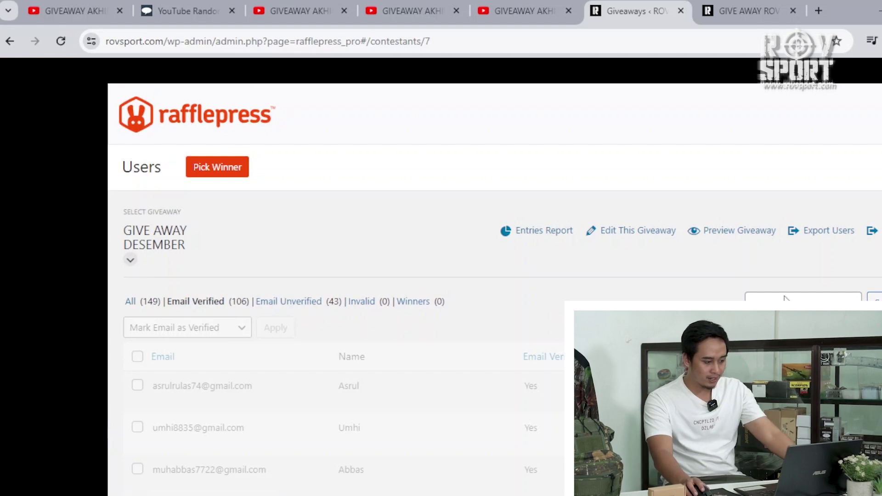
scroll(560, 327, "down", 1)
scroll(660, 209, "down", 4)
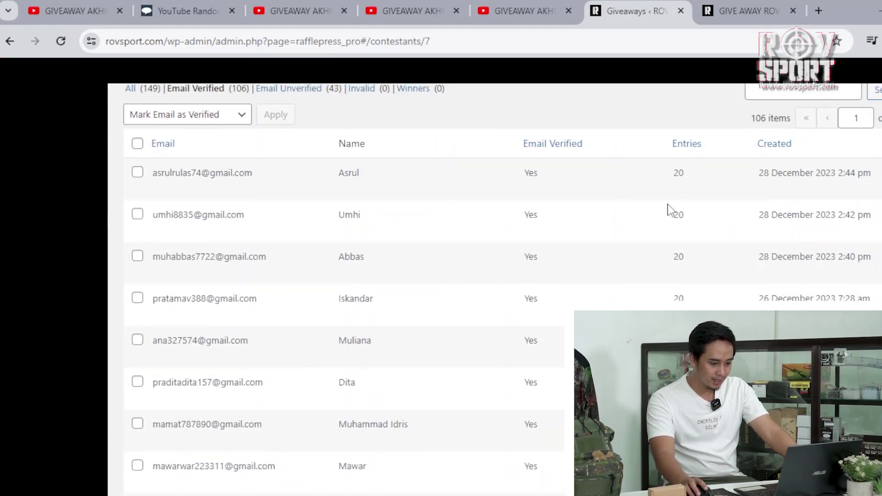
scroll(660, 209, "down", 10)
scroll(495, 289, "down", 4)
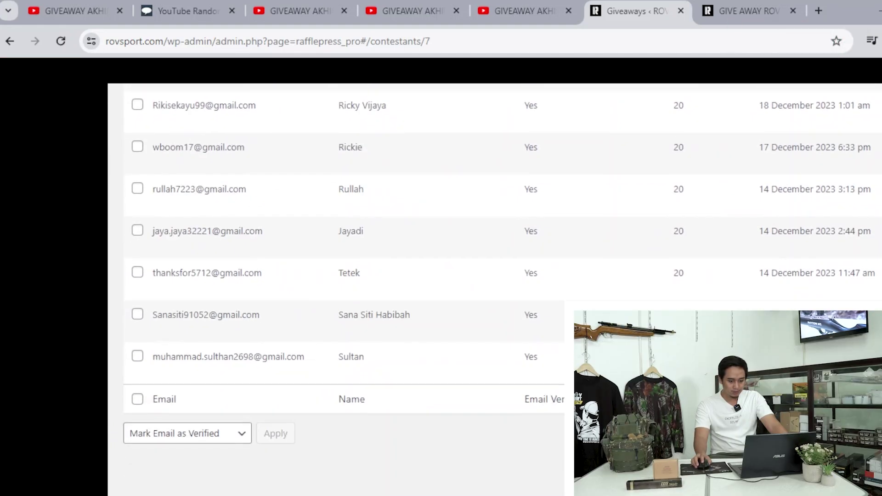
Open page 2 of the Email Verified list and check that every participant on it has 20 entries
left_click(841, 434)
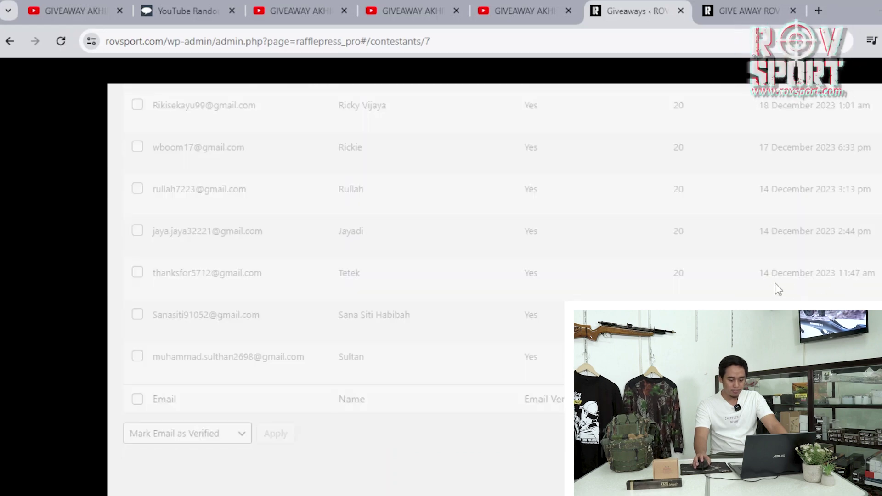
scroll(774, 282, "up", 5)
scroll(774, 282, "down", 5)
scroll(774, 283, "up", 6)
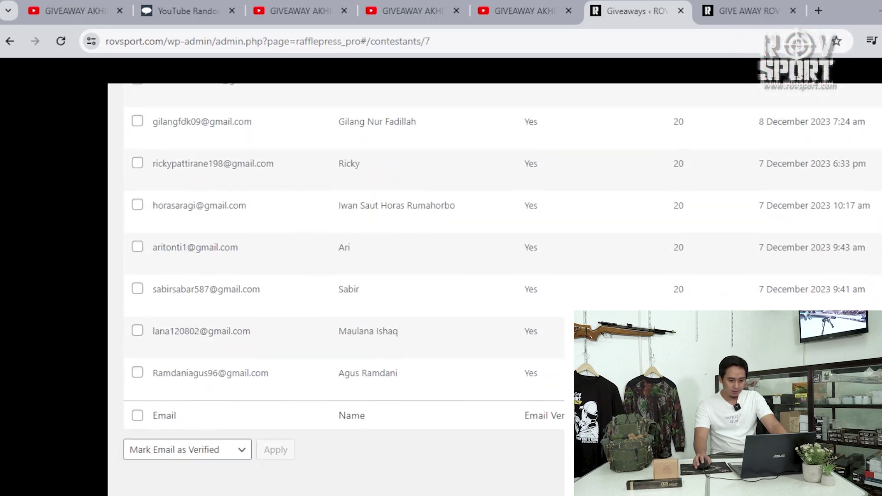
scroll(495, 289, "up", 9)
scroll(495, 289, "down", 14)
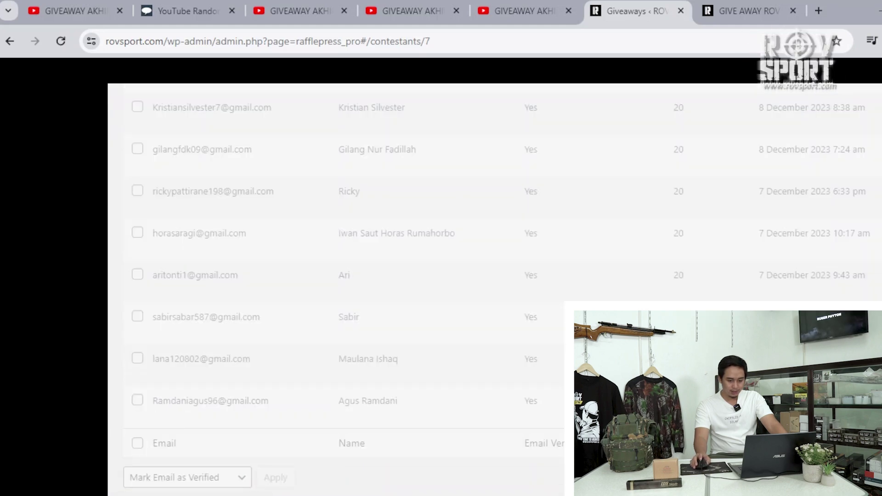
Go through page 3 of the Email Verified list and check each participant's entry points
scroll(508, 321, "up", 3)
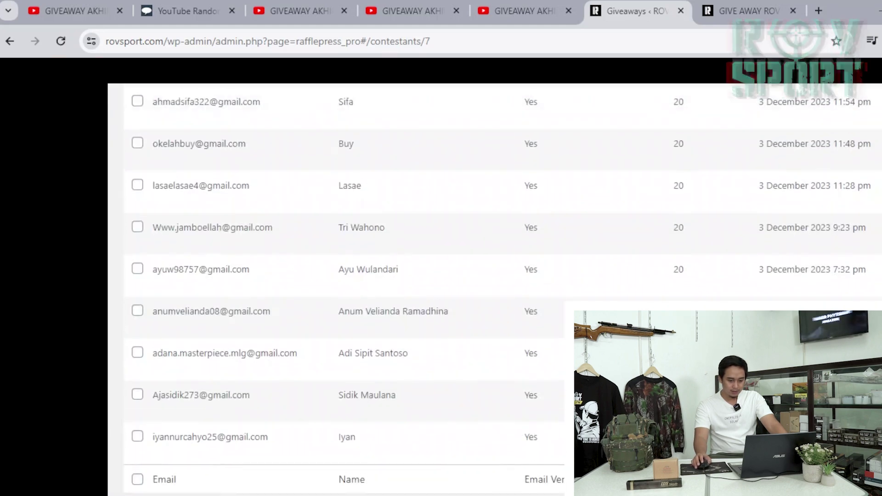
scroll(345, 235, "up", 14)
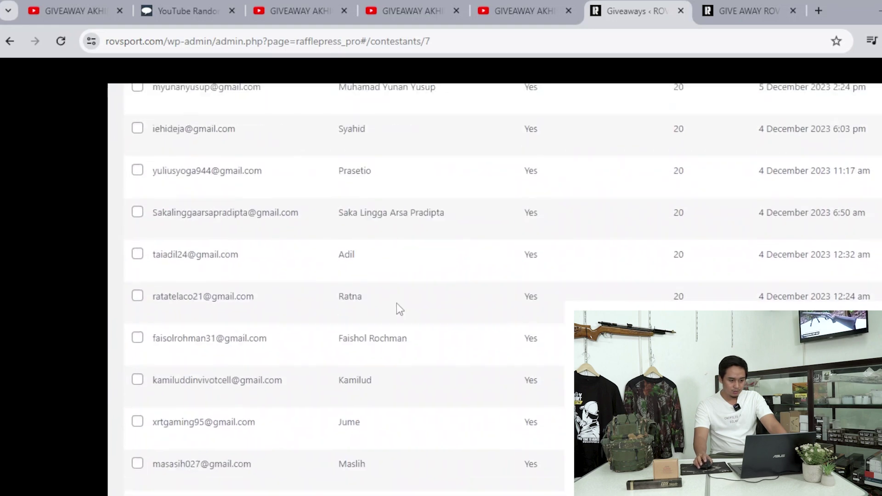
scroll(420, 351, "up", 1)
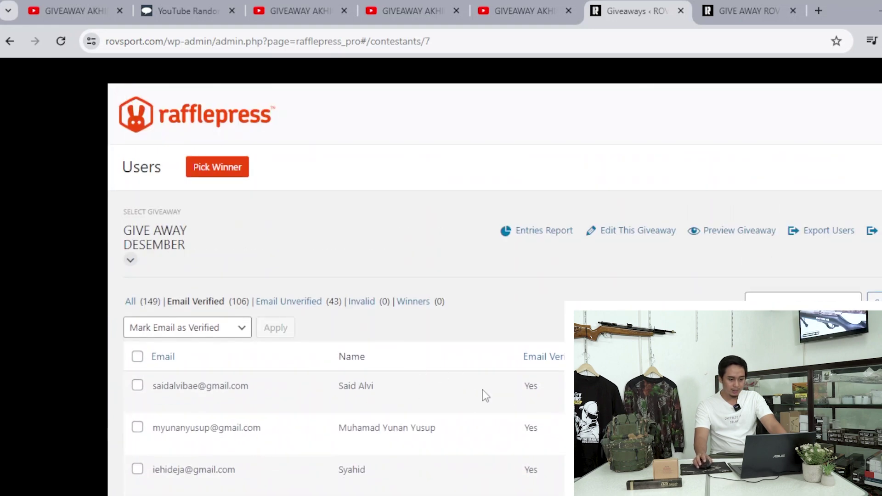
scroll(616, 265, "down", 3)
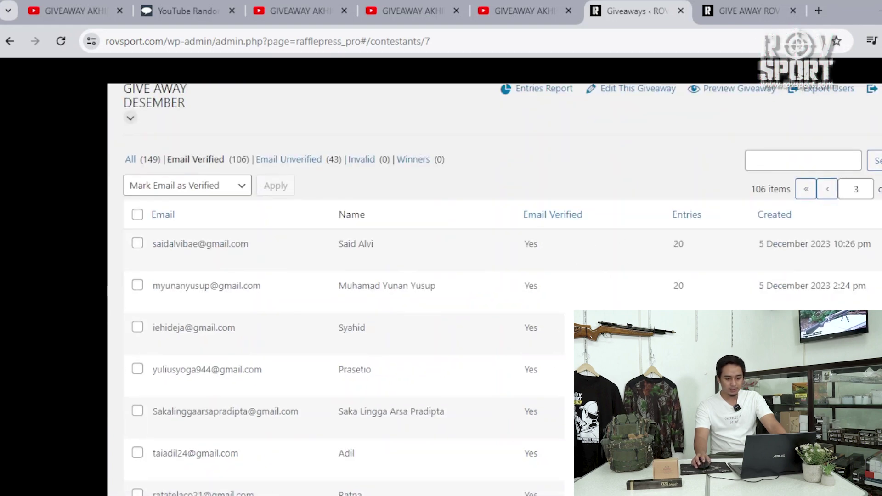
scroll(495, 290, "down", 10)
scroll(335, 290, "down", 5)
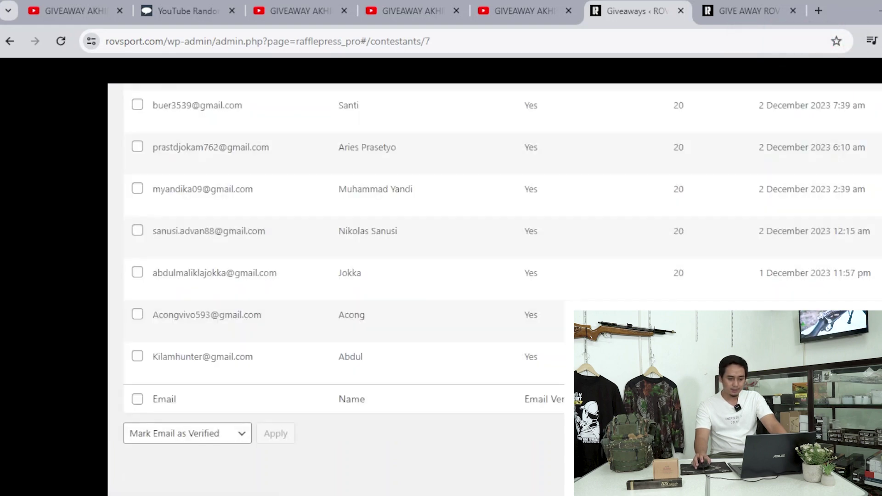
Review pages 4 and 5 of the Email Verified list, checking the entry points of all participants
scroll(345, 276, "up", 12)
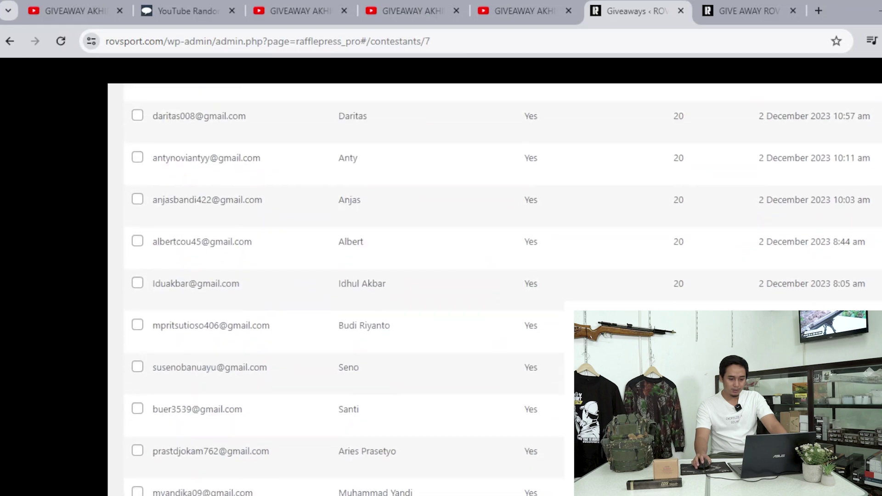
scroll(345, 276, "up", 3)
scroll(345, 275, "down", 15)
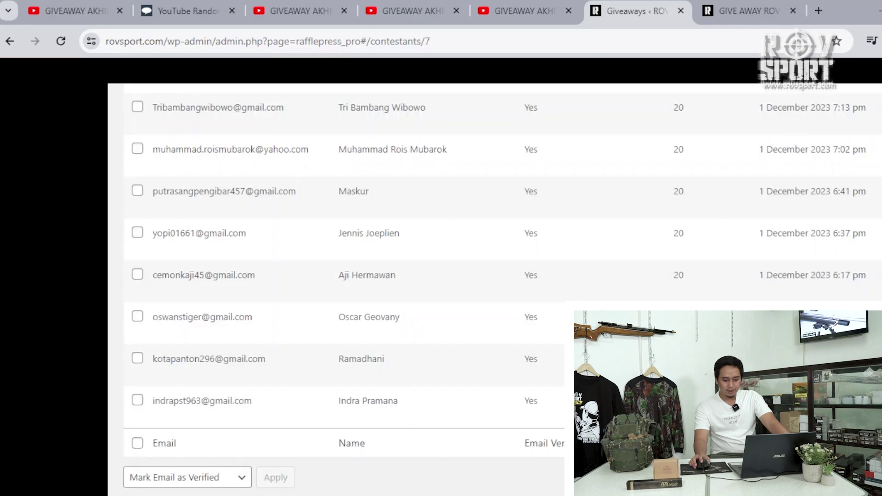
scroll(344, 275, "up", 5)
scroll(531, 241, "up", 8)
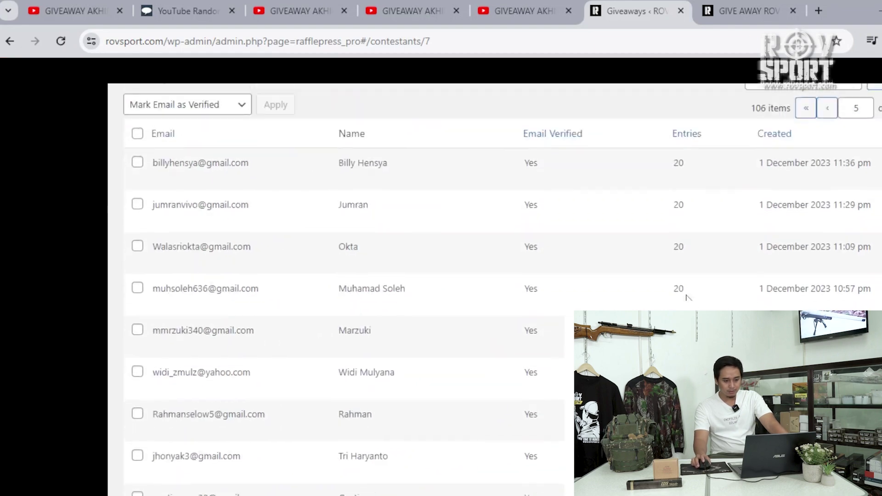
scroll(423, 360, "down", 5)
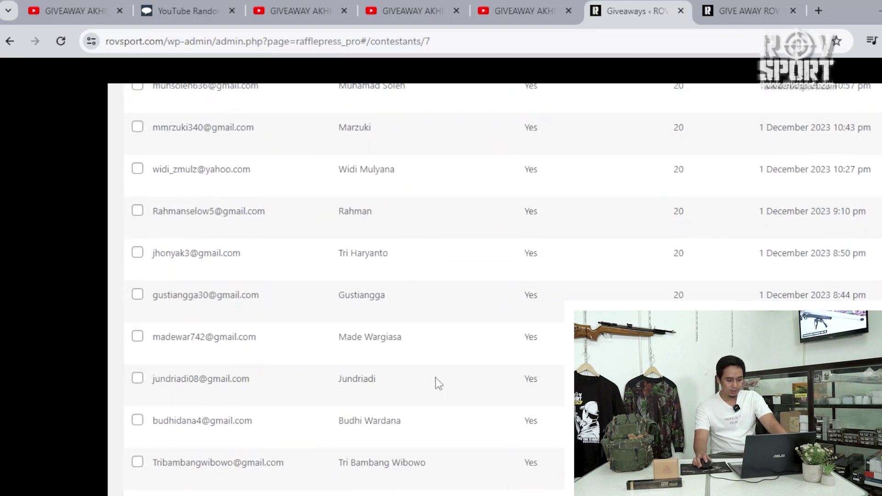
scroll(436, 378, "down", 5)
scroll(468, 415, "down", 4)
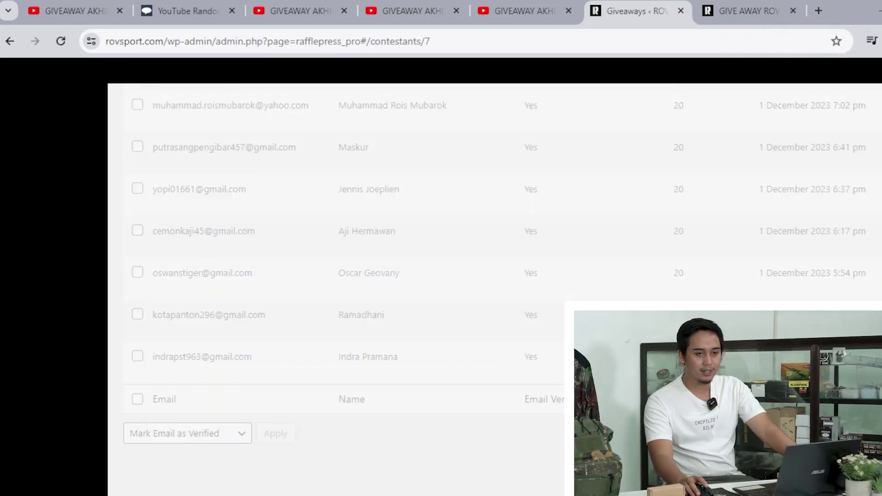
Check the entry points of the participants on page 6 of the Email Verified list and return to the filters
scroll(455, 380, "up", 5)
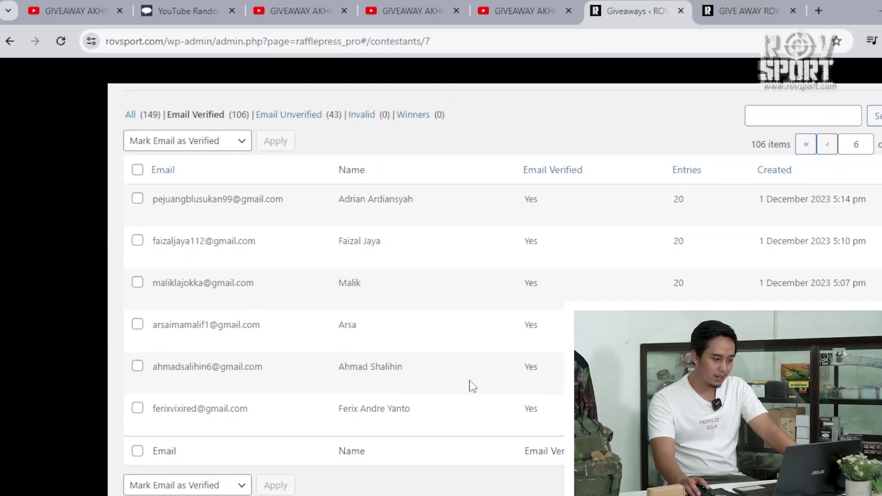
scroll(533, 470, "down", 3)
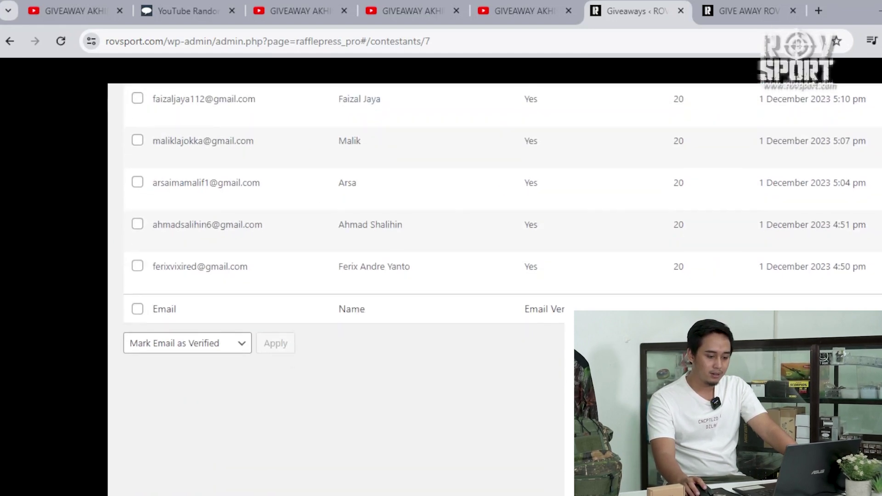
scroll(294, 289, "up", 3)
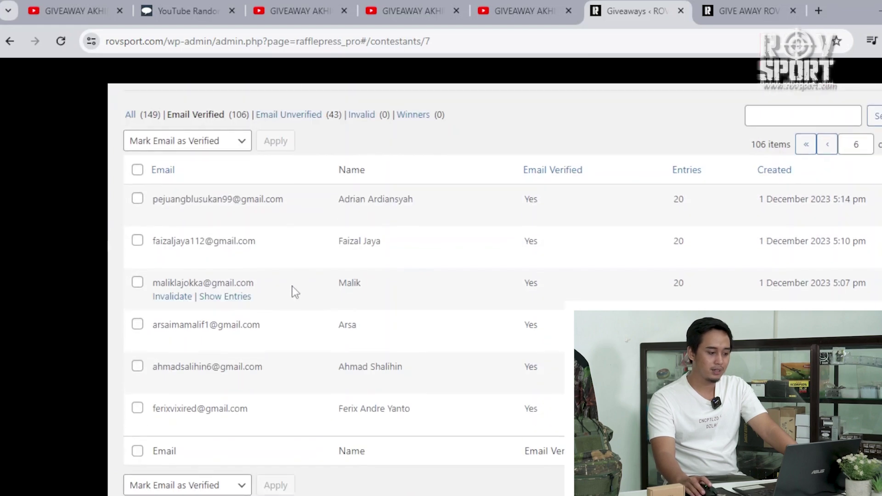
scroll(322, 309, "up", 4)
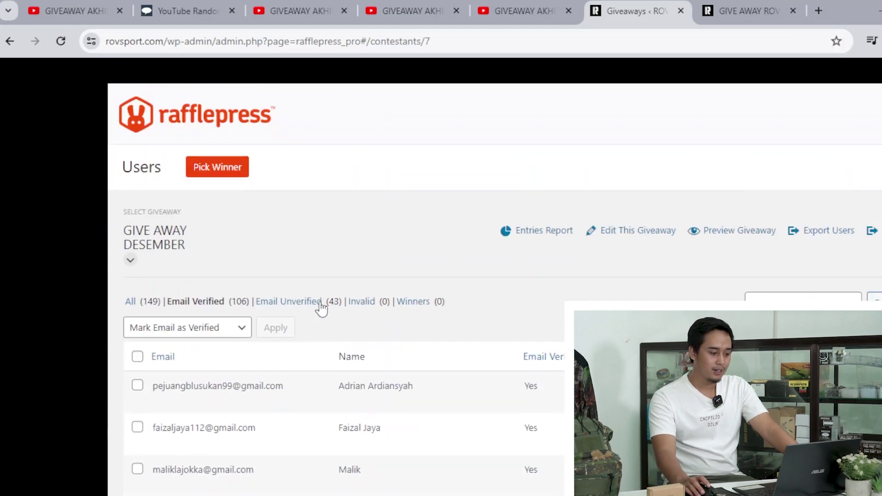
Filter the users to Email Unverified and check across its three pages which participants fall short of 20 entries
left_click(298, 311)
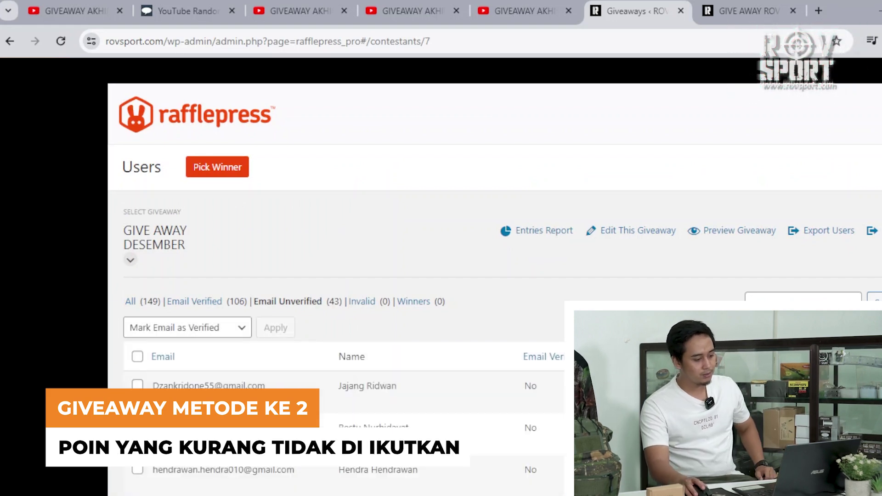
scroll(661, 283, "down", 5)
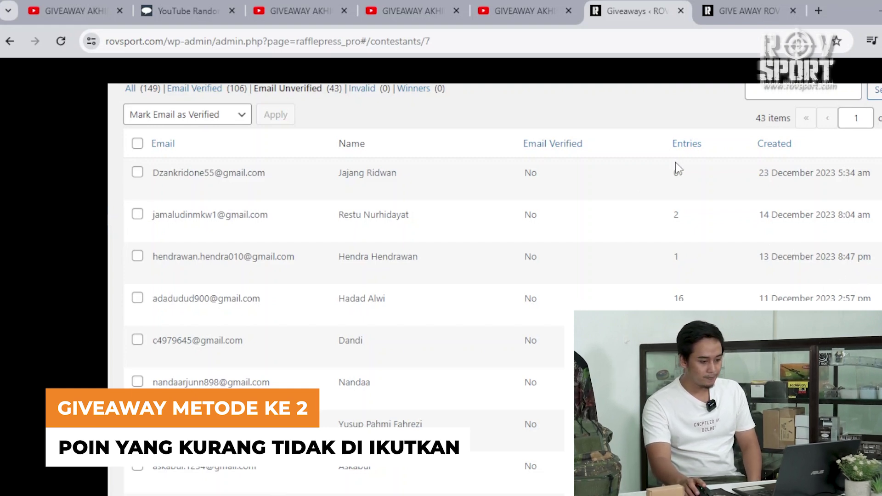
scroll(648, 177, "down", 5)
scroll(503, 290, "down", 9)
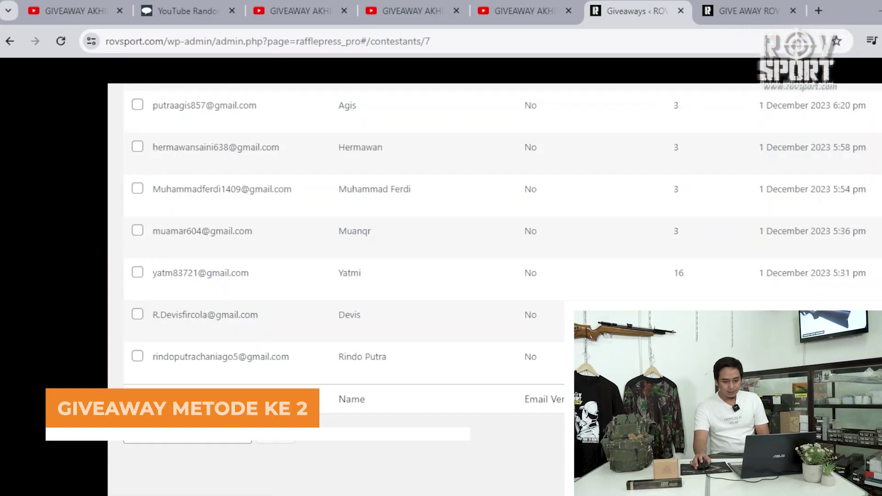
scroll(345, 285, "up", 14)
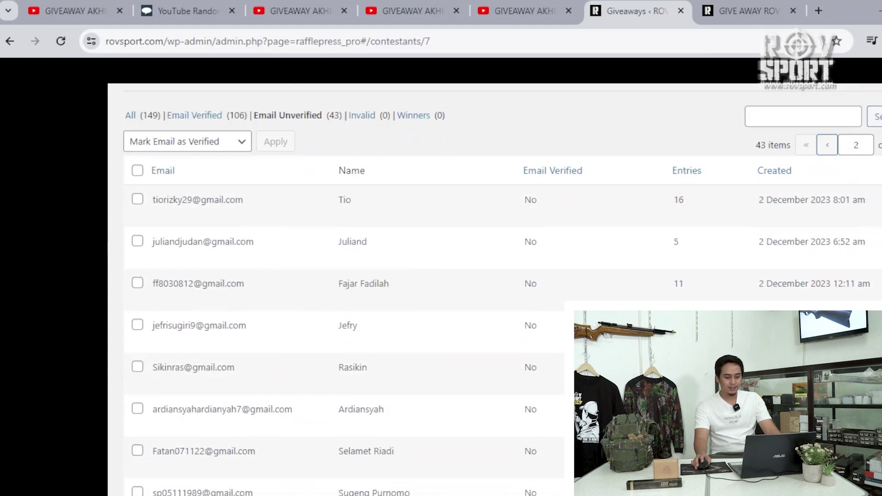
scroll(345, 285, "down", 14)
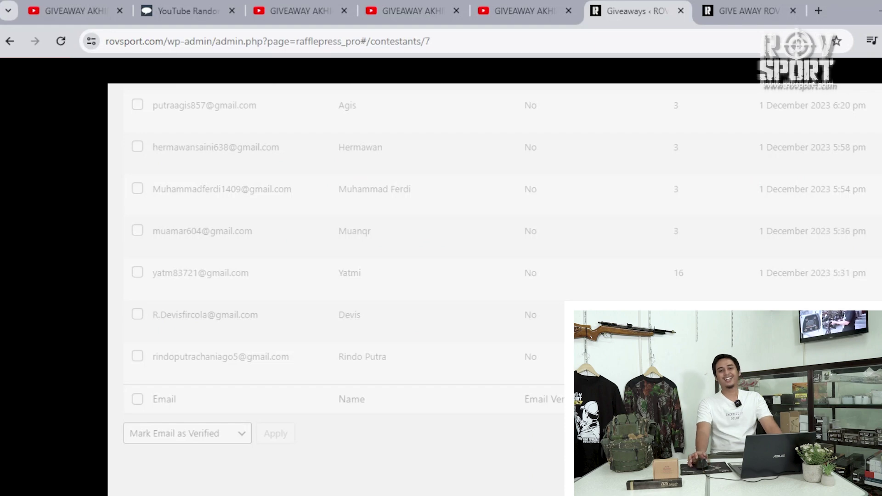
scroll(345, 276, "up", 5)
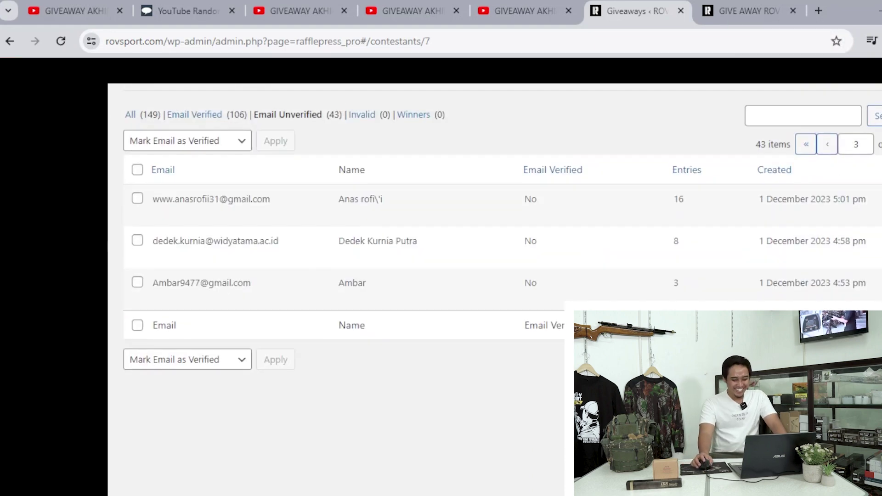
scroll(724, 236, "up", 4)
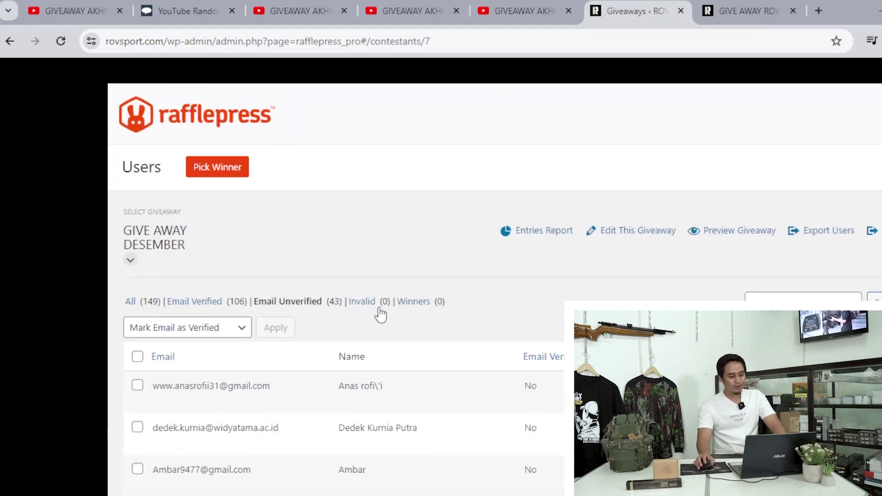